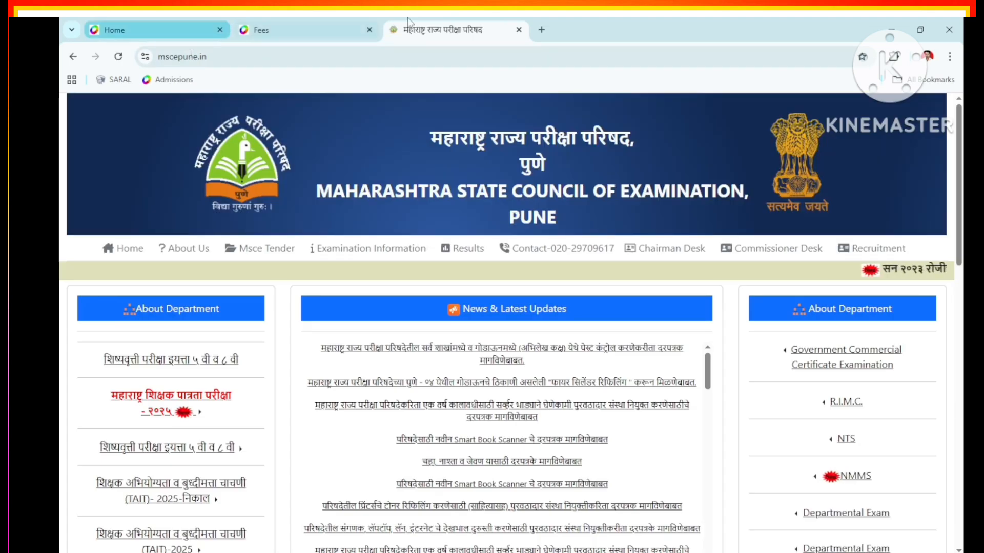
Open the 2026 Std 5 and Std 8 scholarship exam portal and accept the important notice
left_click(162, 363)
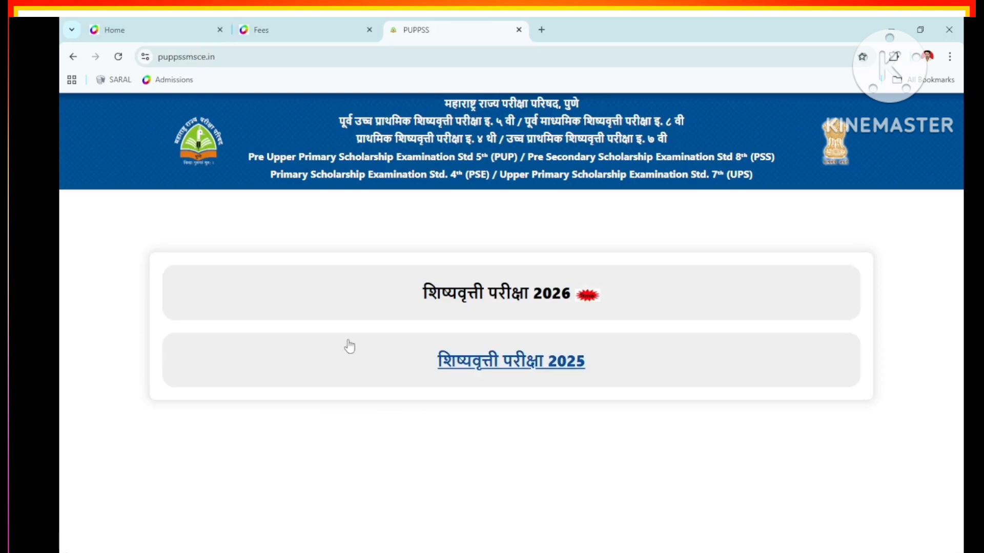
left_click(502, 303)
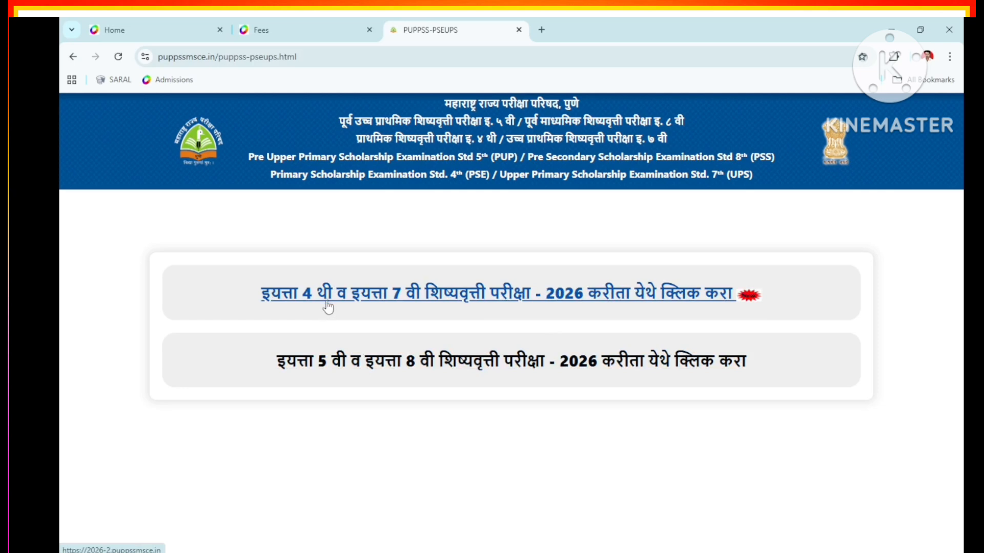
left_click(441, 368)
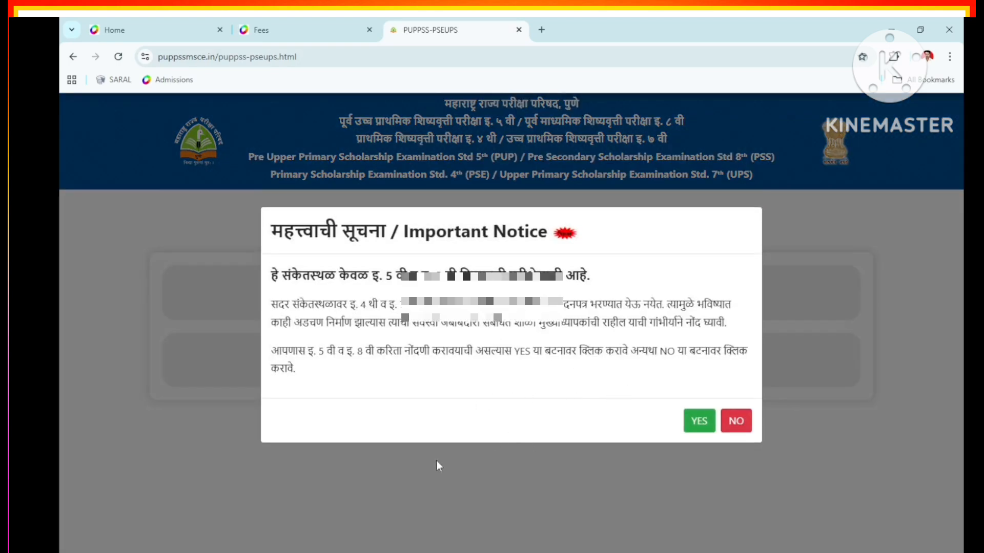
left_click(697, 422)
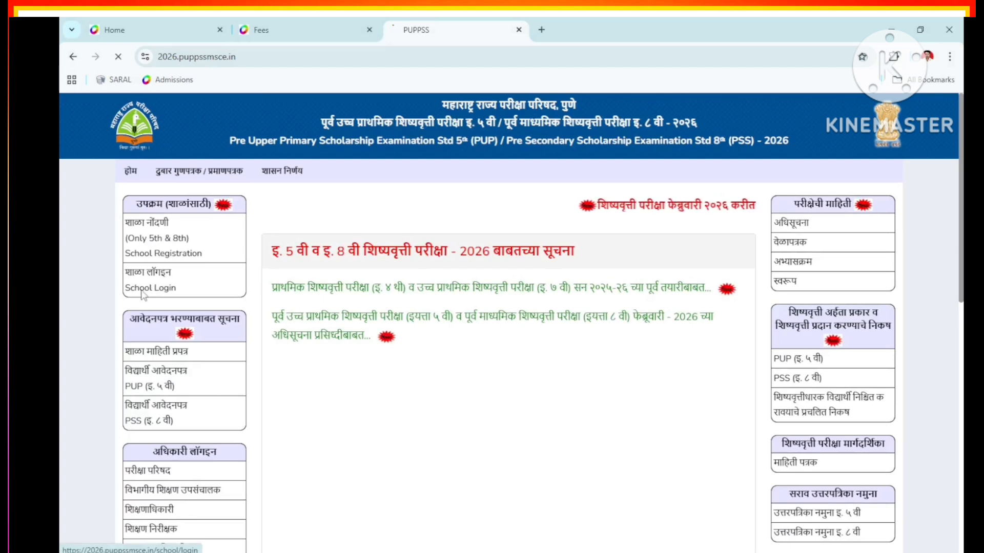
Log in as the school with its UDISE code and password, continuing past the notice
left_click(143, 291)
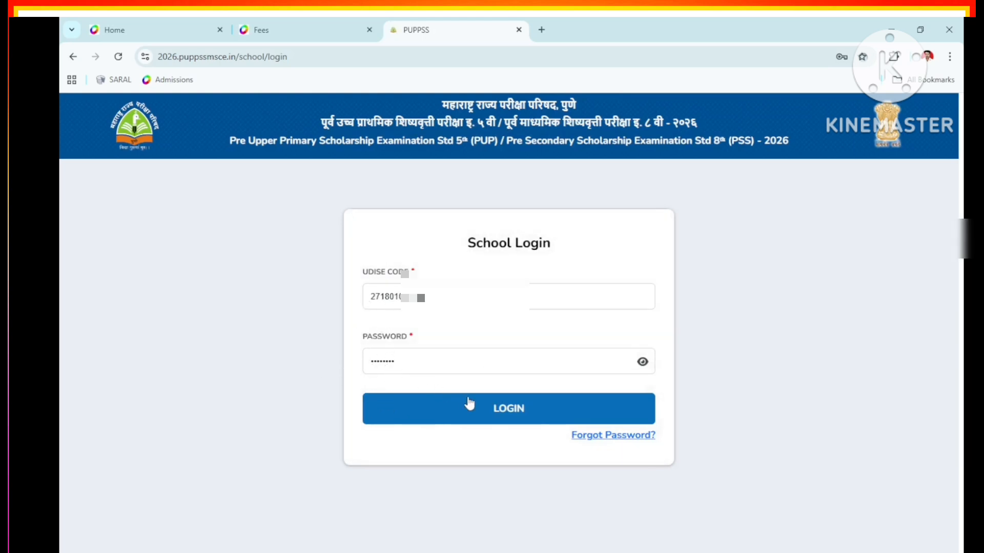
left_click(489, 407)
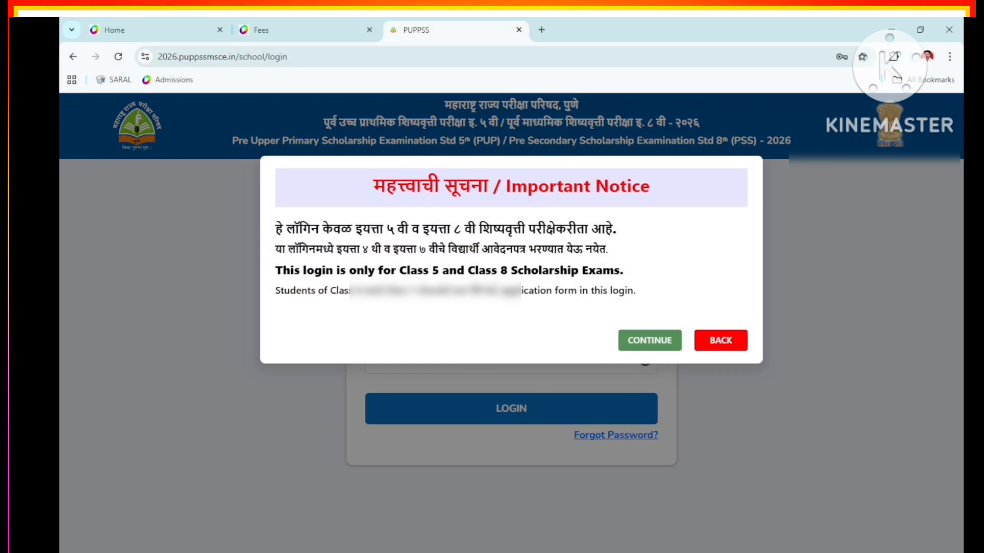
left_click(647, 342)
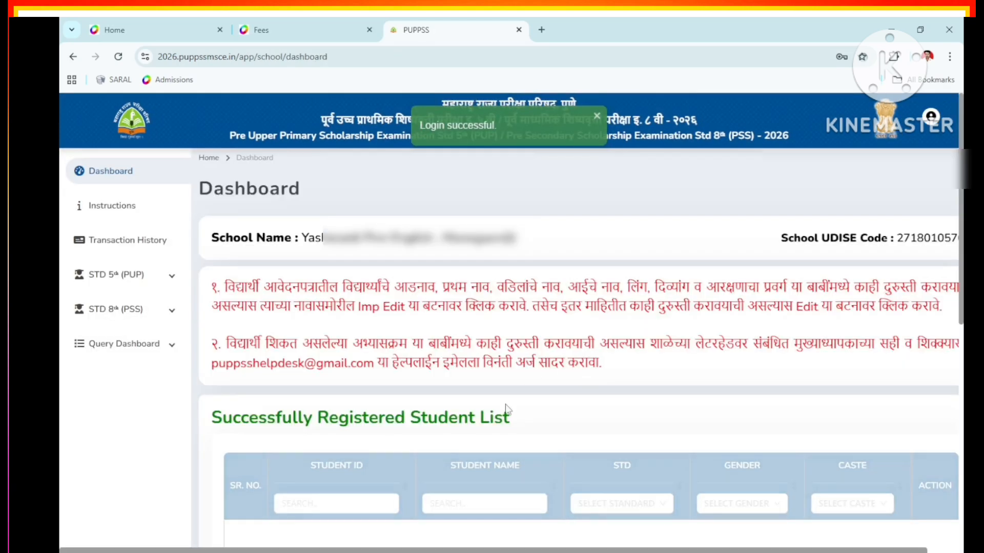
Open the STD 5th (PUP) Registration form from the sidebar and confirm Yes
scroll(308, 374, "down", 2)
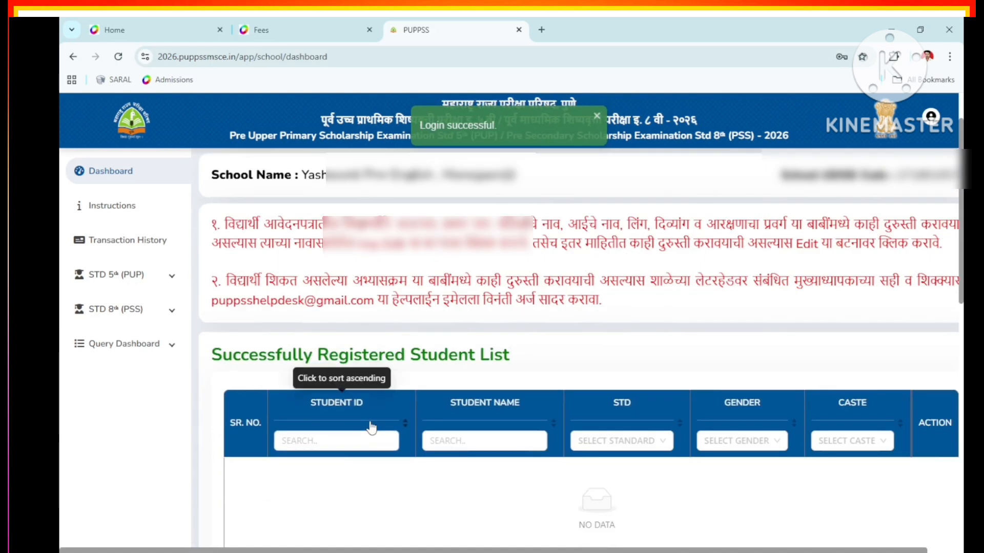
left_click(117, 278)
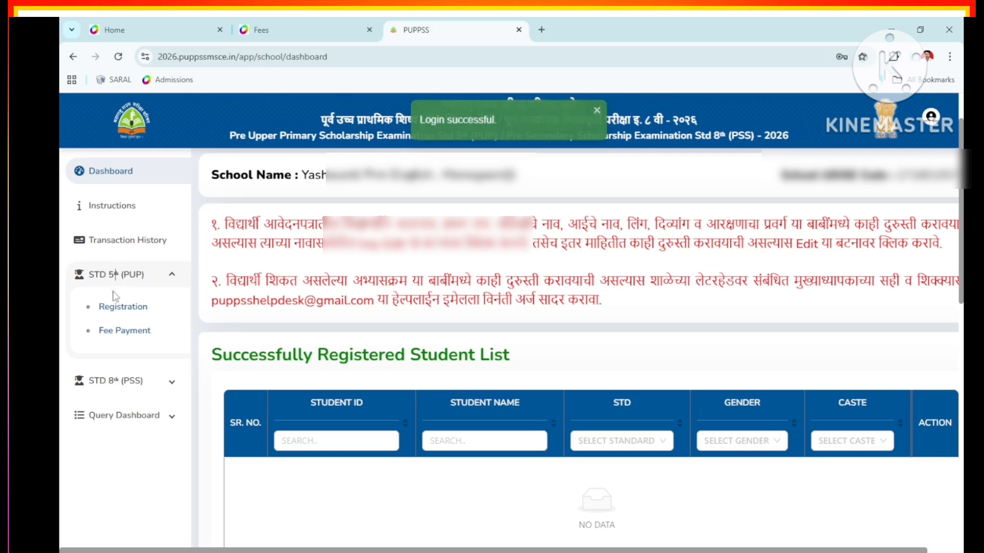
left_click(110, 308)
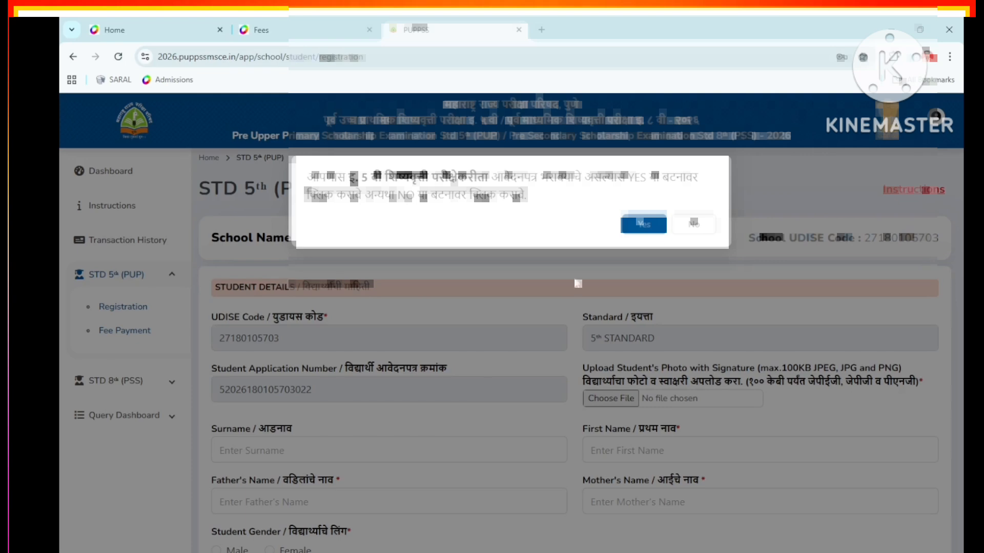
left_click(643, 225)
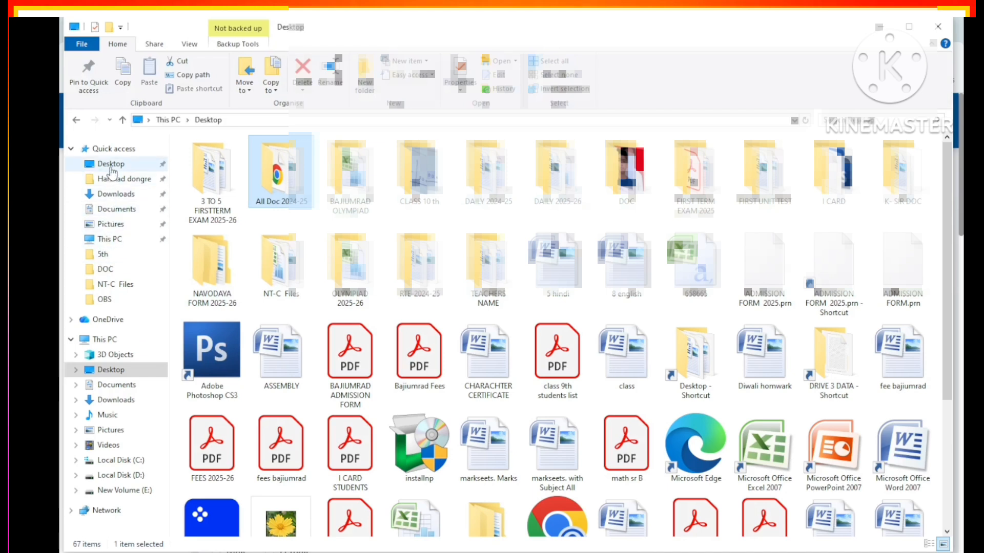
Scan the student's document and import it into the Pictures 2025-11-17 folder
left_click(110, 165)
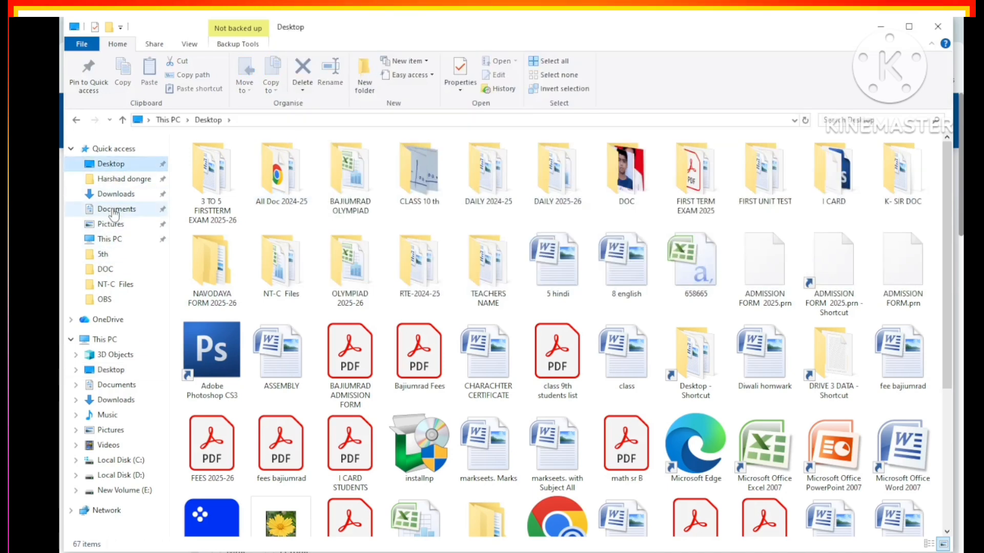
left_click(112, 225)
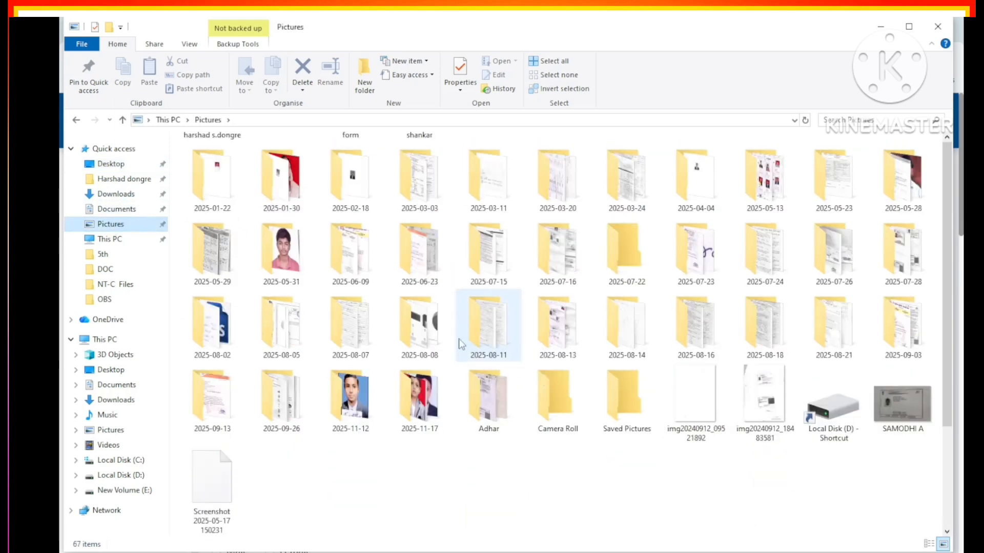
double_click(403, 397)
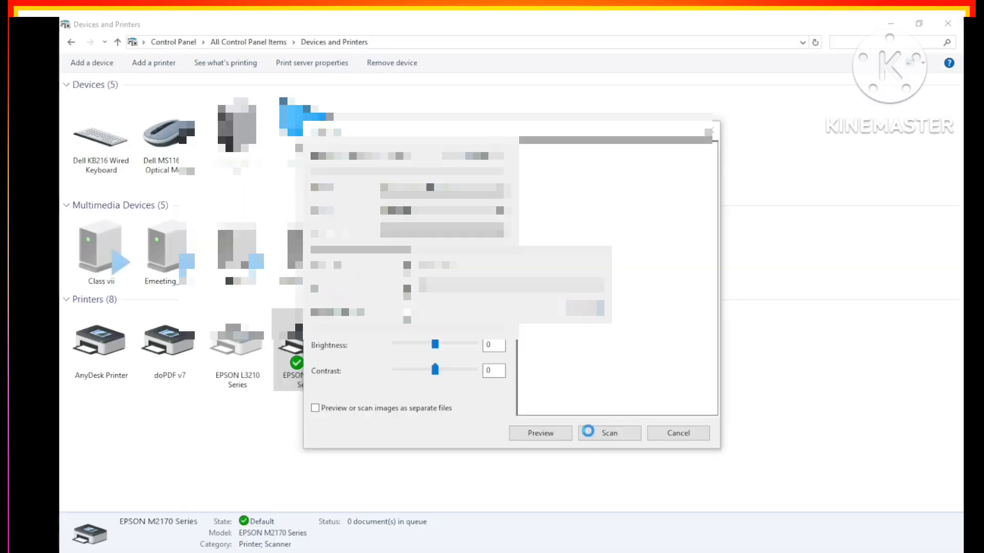
left_click(588, 431)
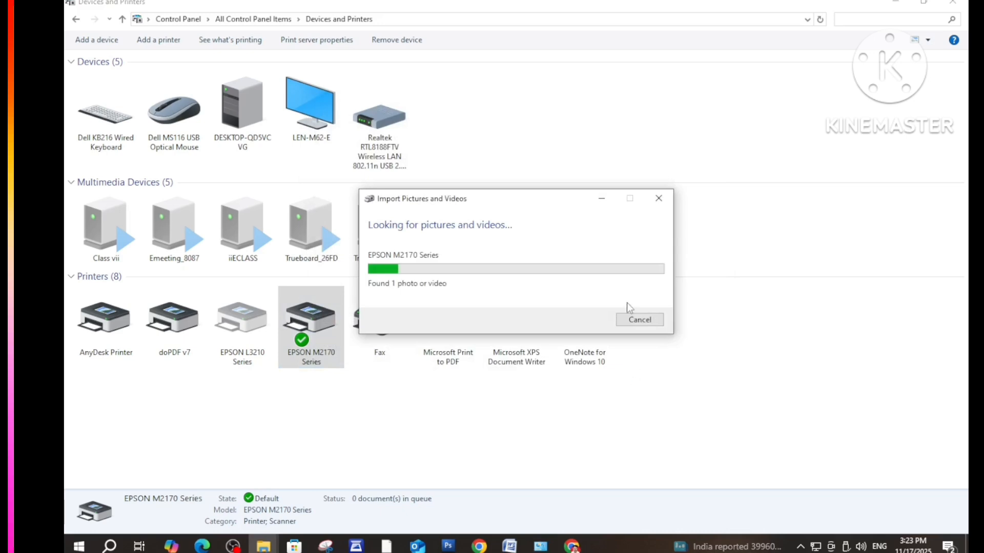
left_click(634, 332)
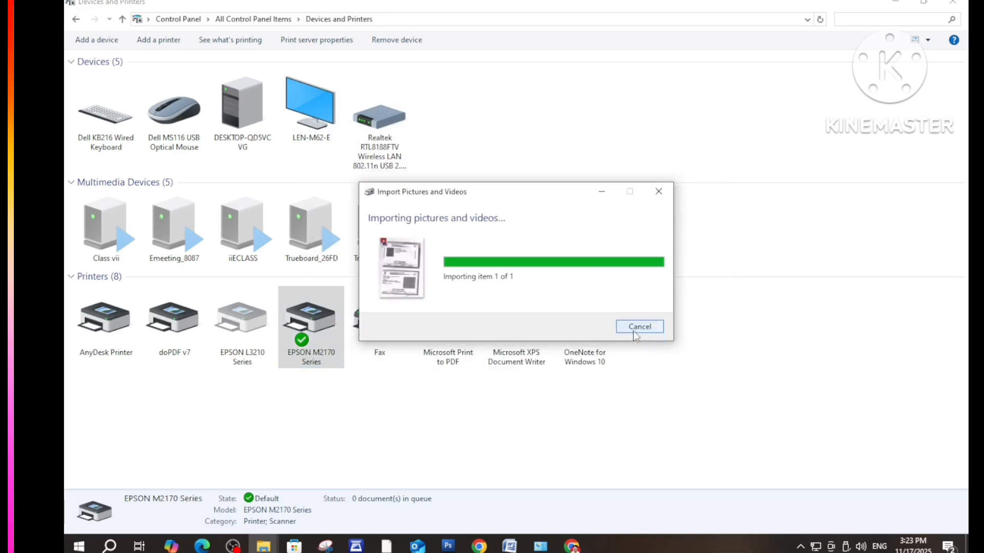
Open the newly imported image 003 in Paint
left_click(342, 163)
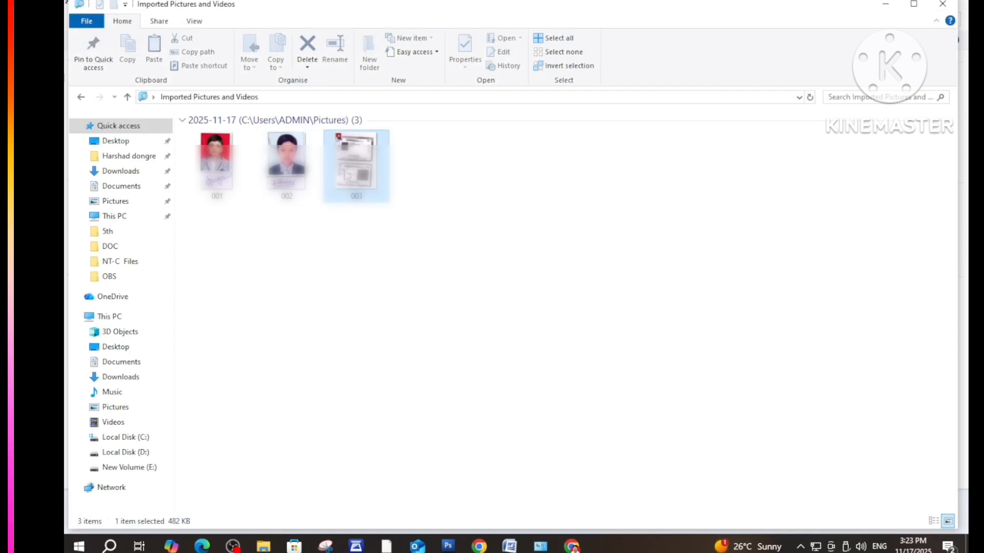
right_click(343, 177)
mouse_move(348, 205)
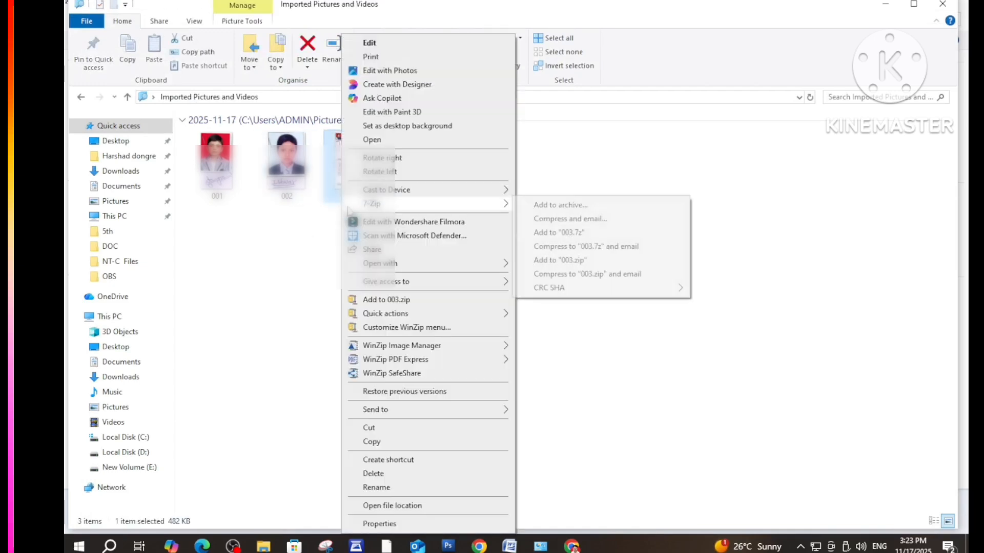
mouse_move(493, 266)
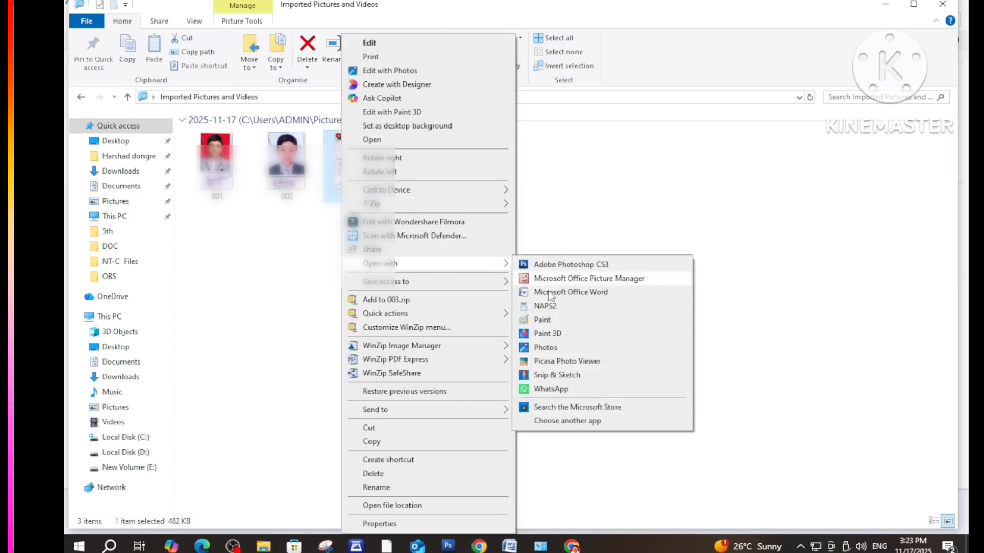
left_click(543, 322)
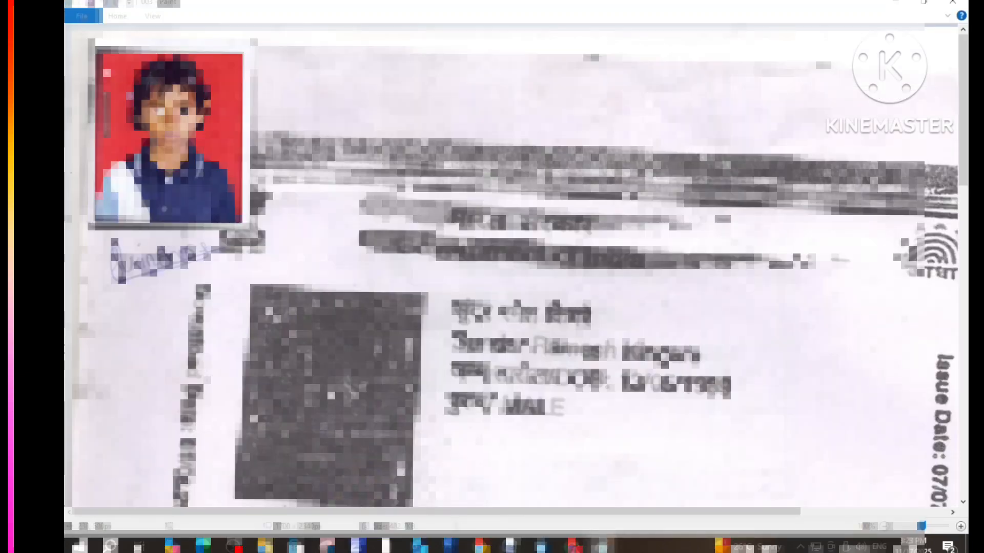
Crop image 003 in Paint to the student's photo and signature, then return to the browser
left_click(115, 18)
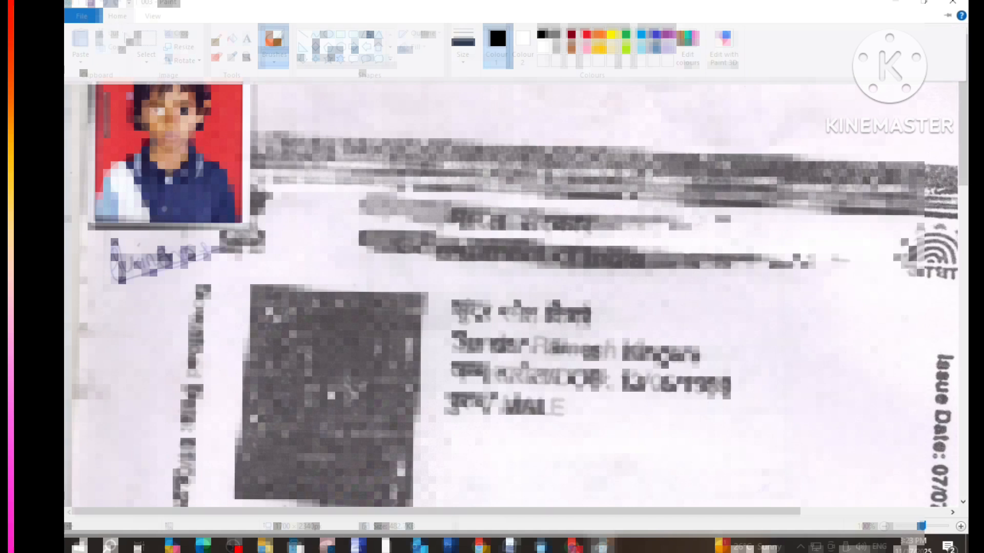
left_click(143, 41)
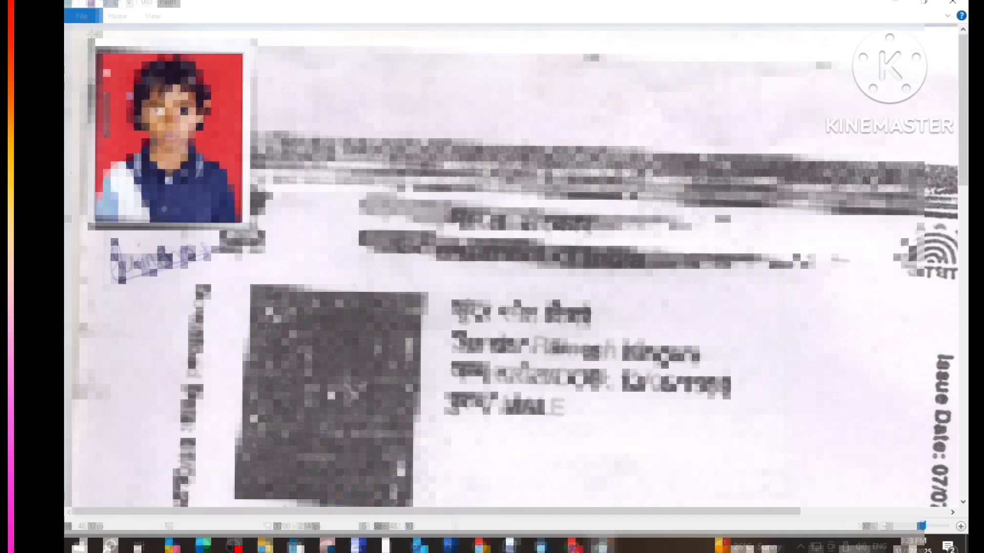
mouse_move(93, 43)
left_mouse_down()
mouse_move(202, 279)
mouse_move(246, 288)
left_mouse_up()
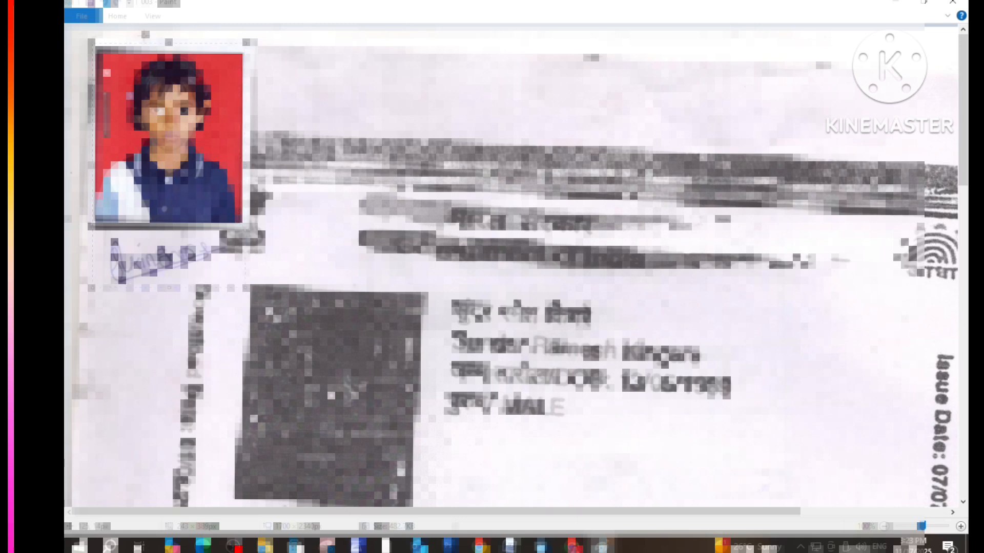
left_click(117, 16)
left_click(170, 30)
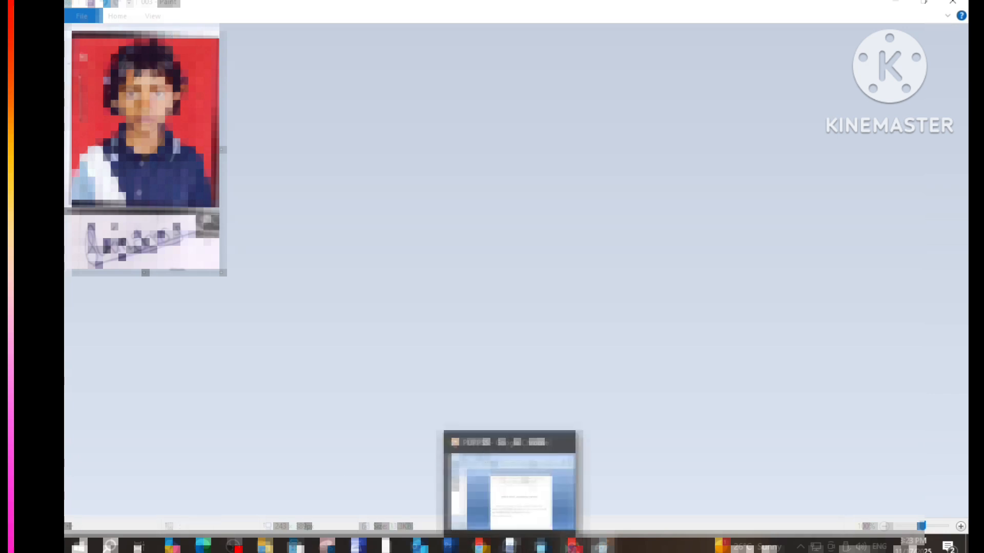
left_click(567, 547)
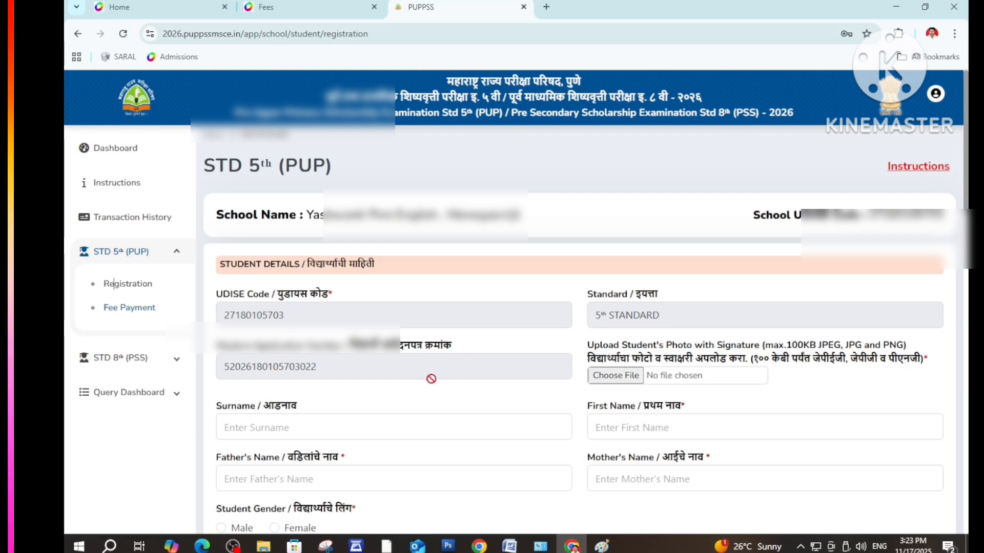
Upload 003.jpg as the student's photo with signature and scroll down to the name fields
left_click(616, 376)
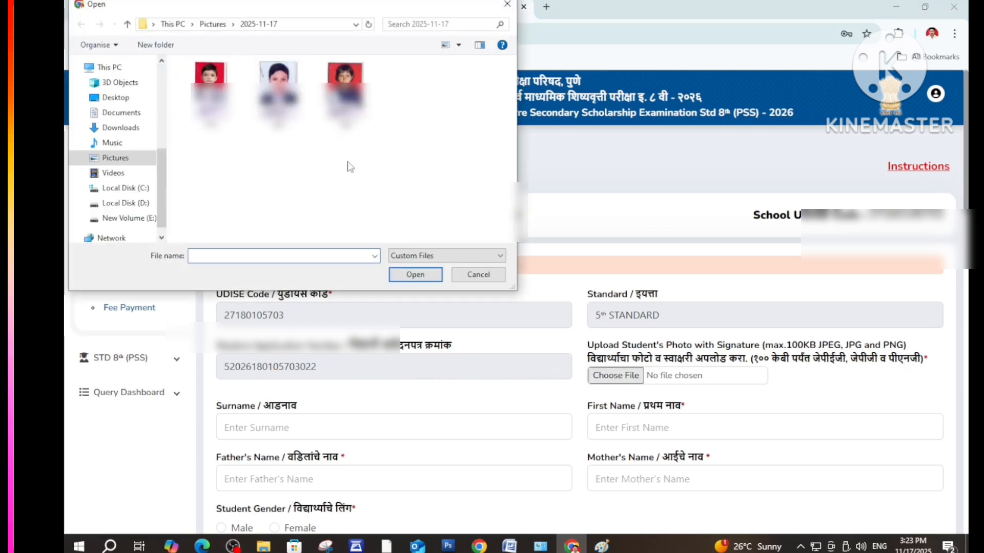
left_click(346, 95)
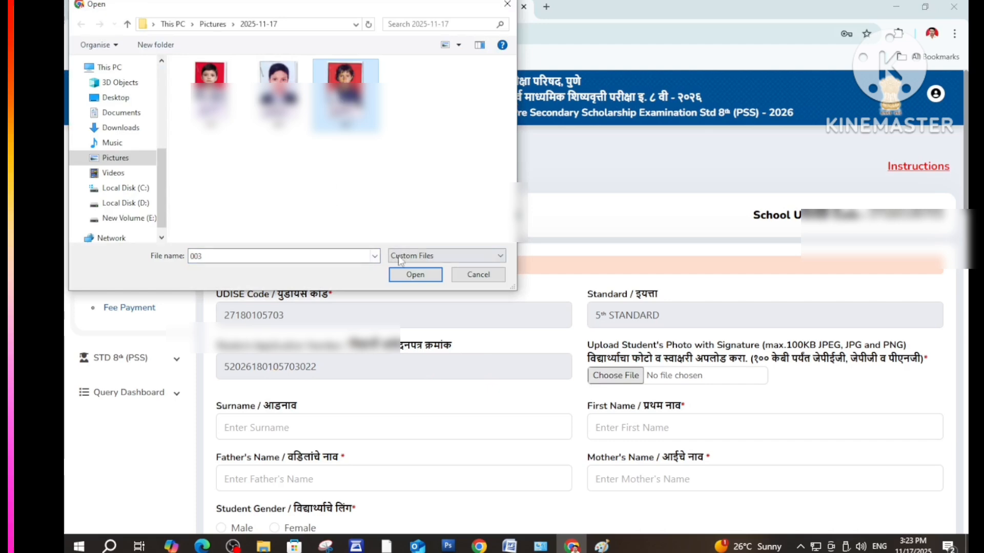
left_click(415, 276)
scroll(629, 368, "down", 2)
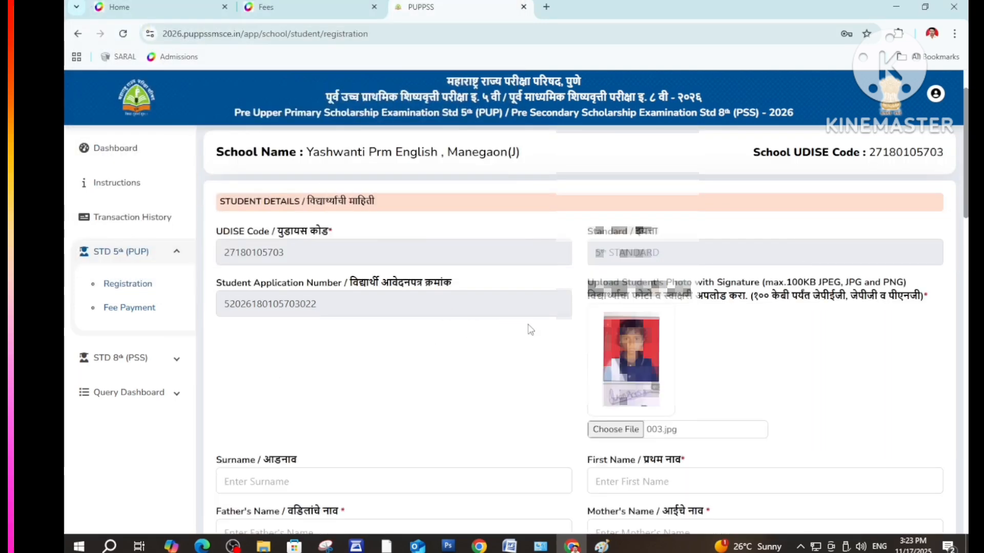
scroll(530, 329, "down", 5)
Enter the student's surname, first name, father's and mother's names, and select Female gender
left_click(246, 293)
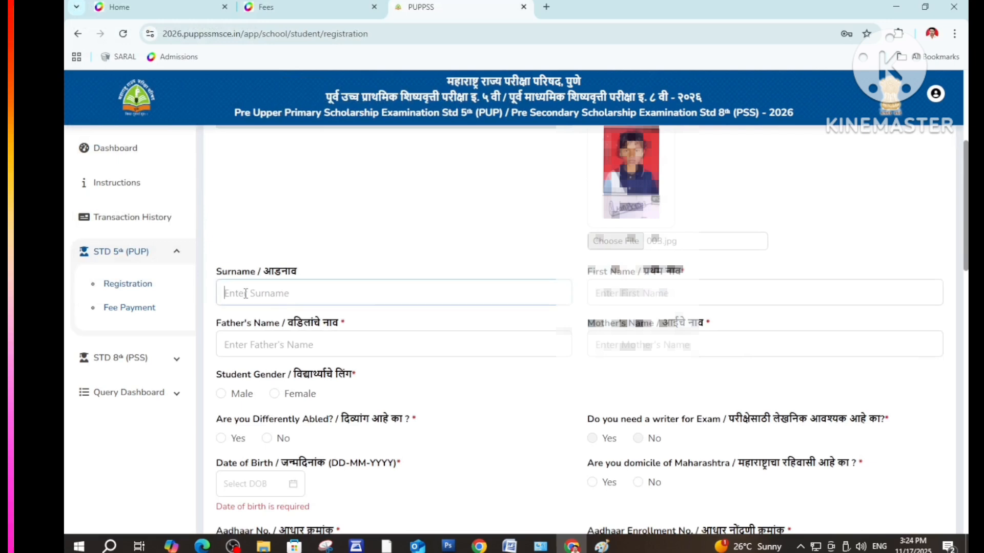
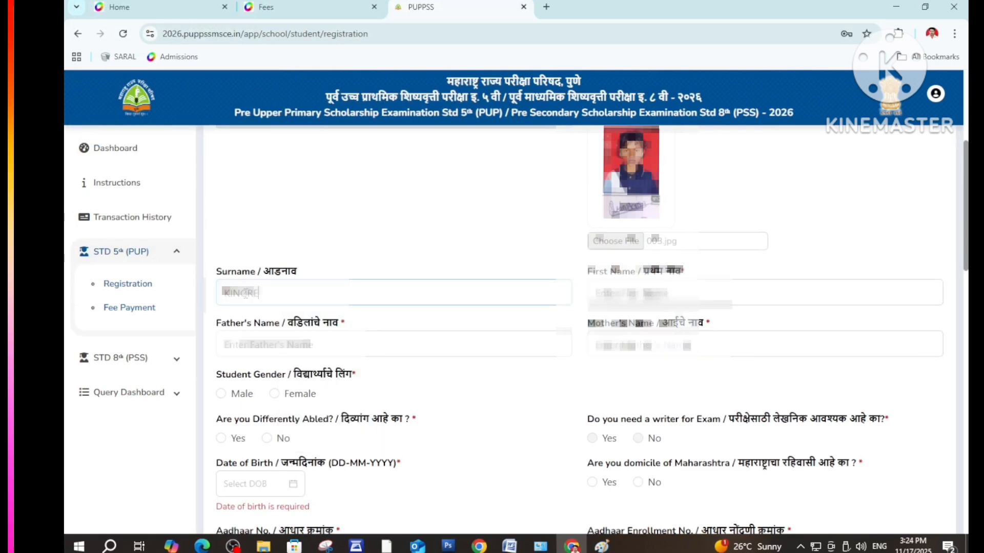
key("Tab")
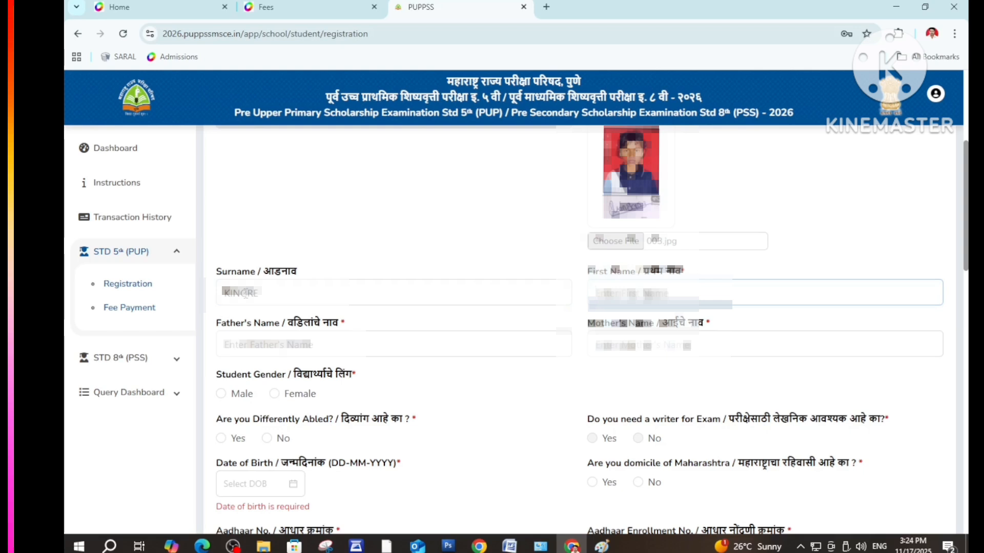
key("Tab")
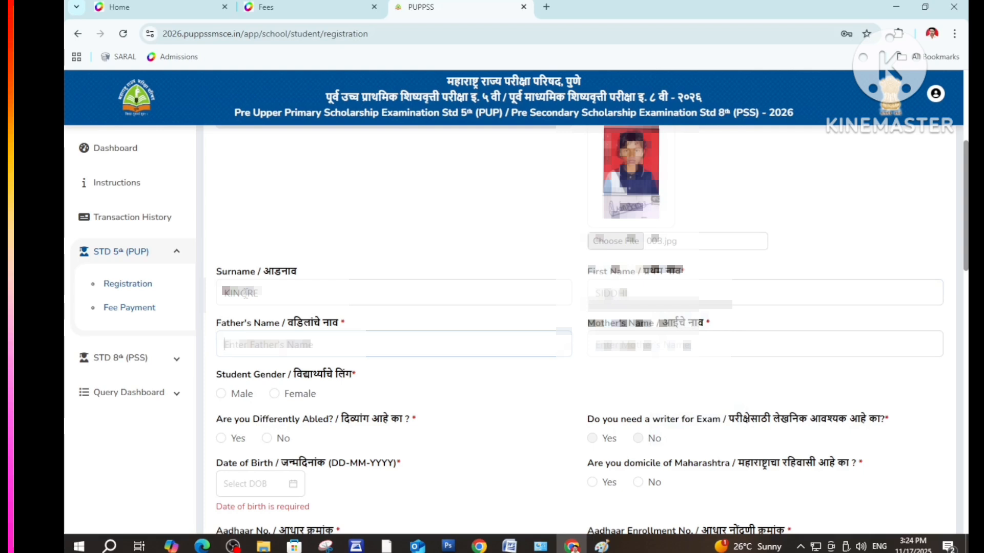
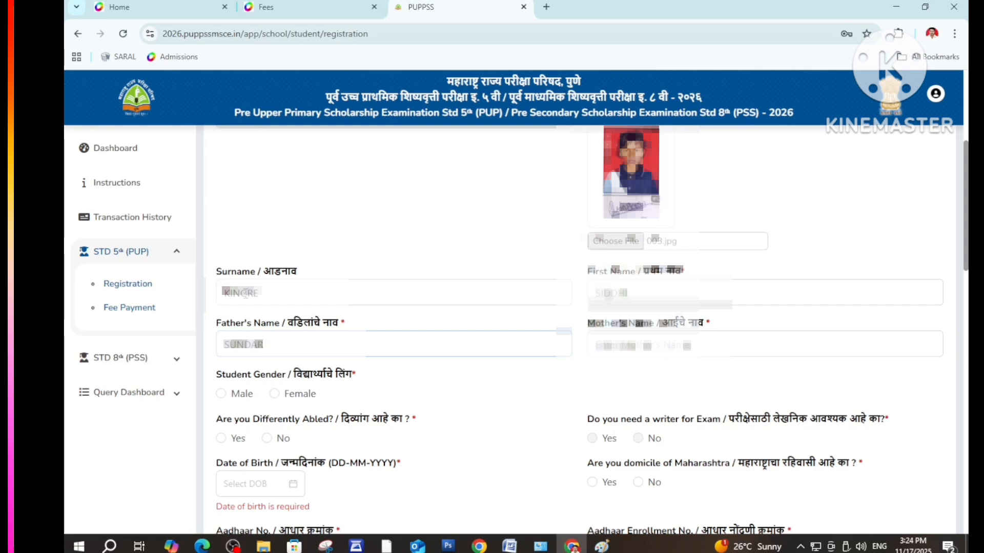
key("Tab")
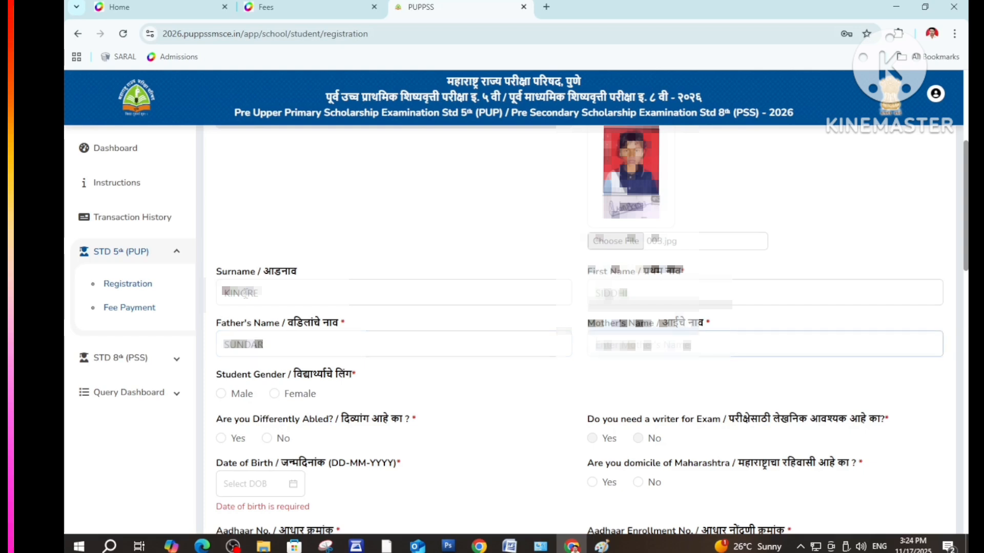
type("M")
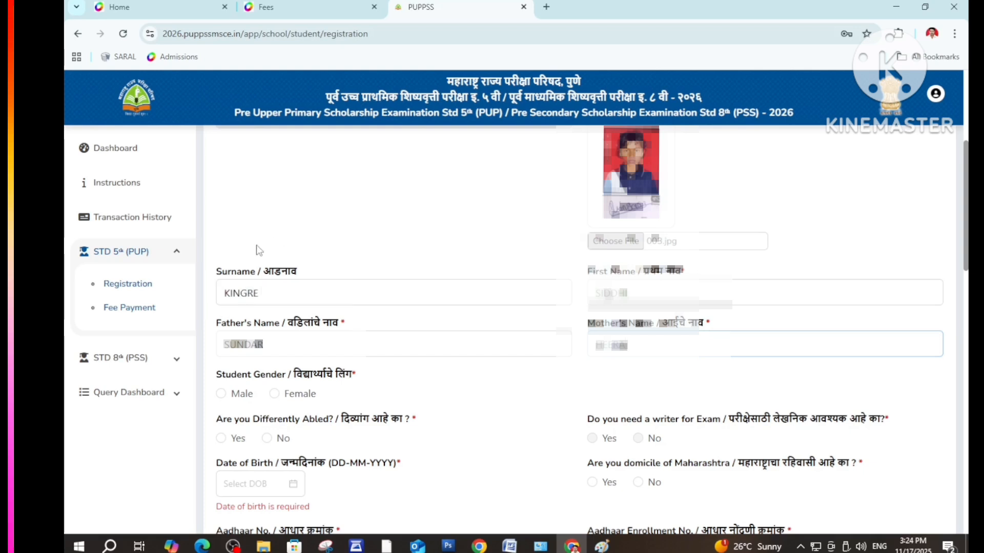
left_click(277, 395)
Mark Differently Abled as No and open the Date of Birth calendar
scroll(328, 392, "down", 2)
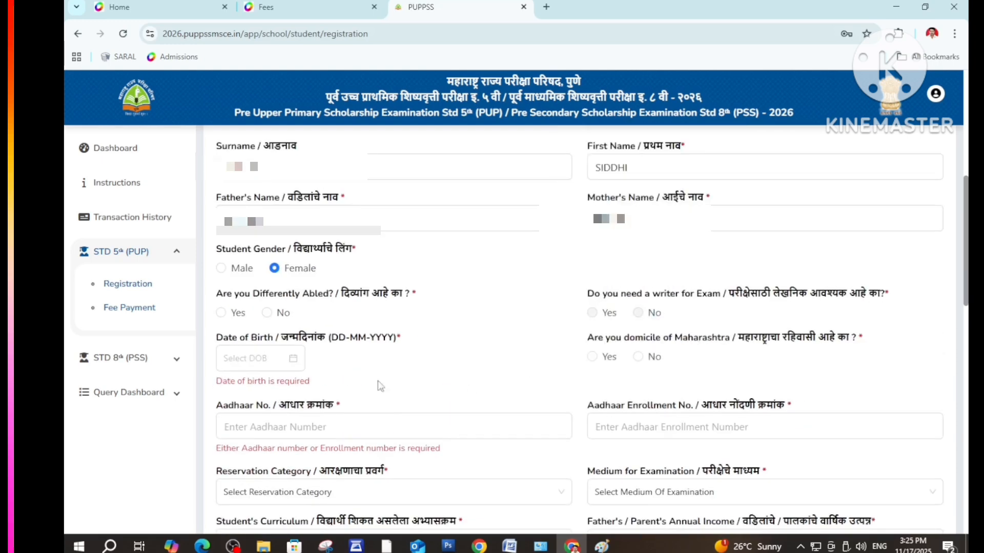
left_click(266, 313)
left_click(293, 363)
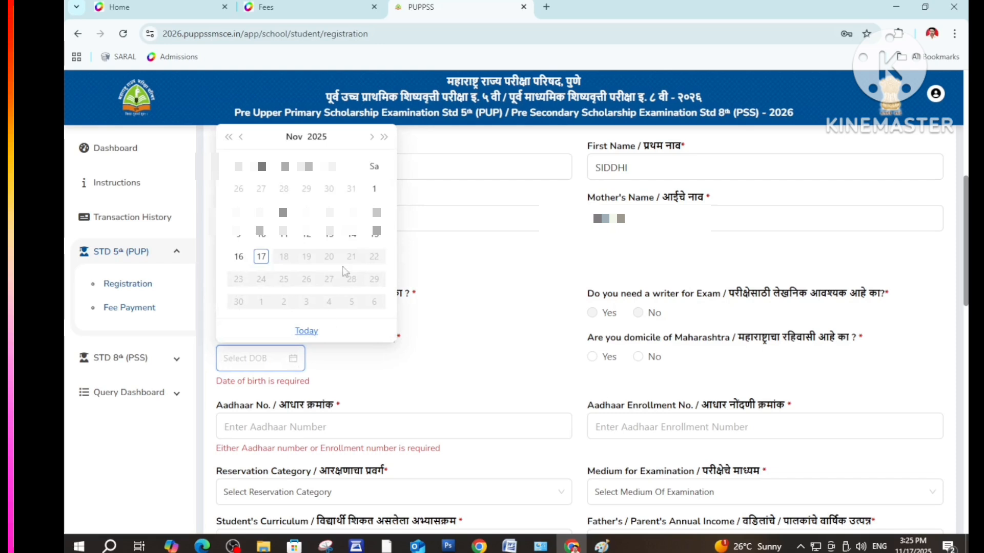
Choose 22 September 2015 as the date of birth in the calendar
left_click(322, 141)
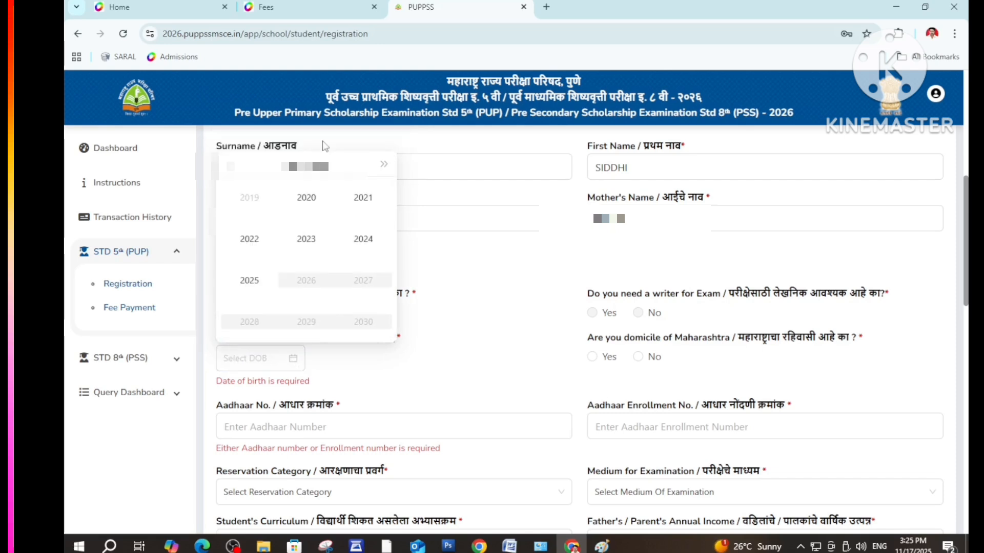
left_click(230, 165)
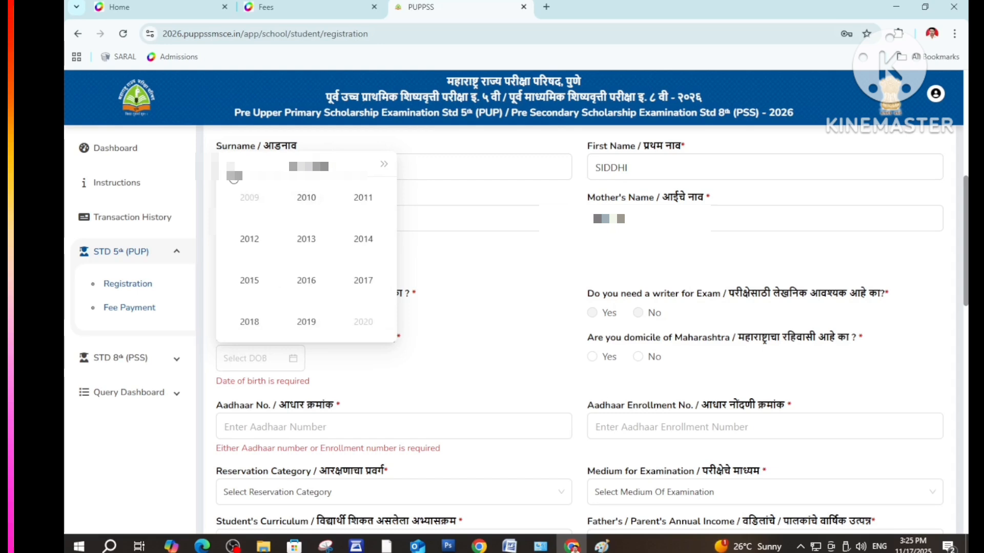
left_click(251, 280)
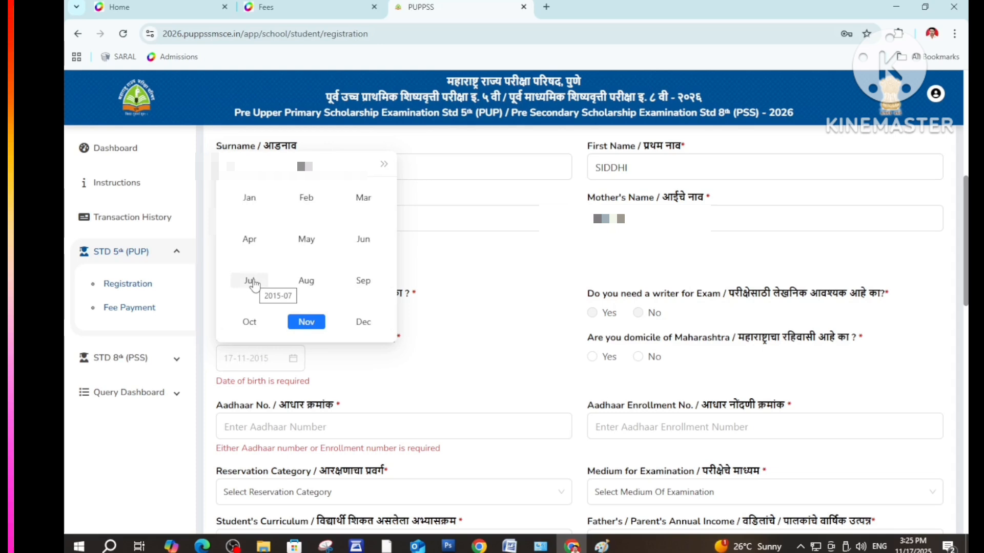
left_click(363, 280)
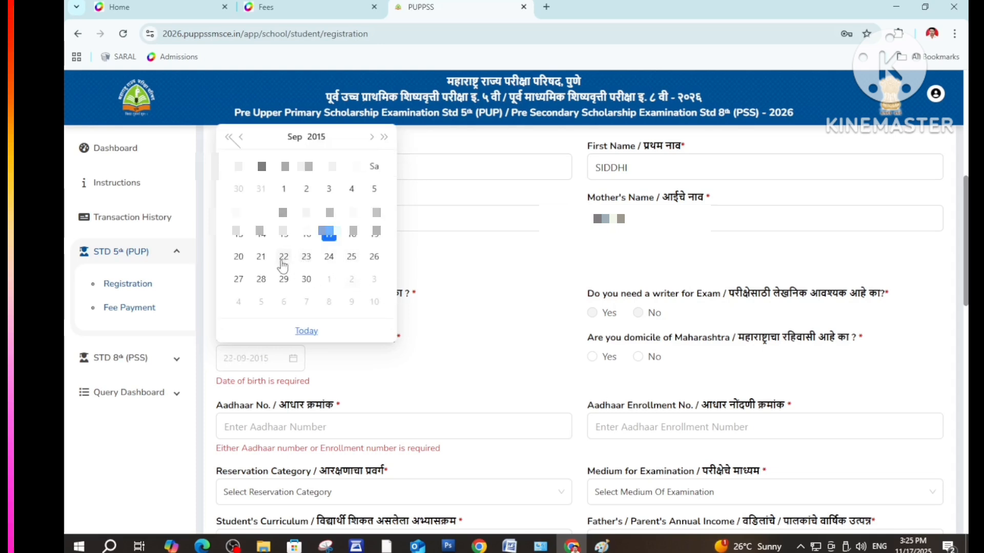
left_click(282, 259)
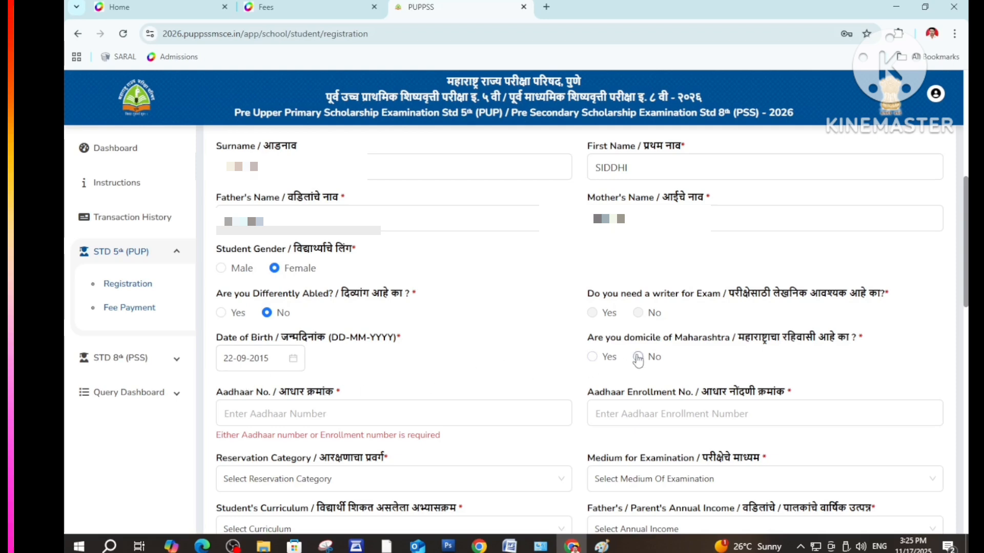
Answer Yes to Maharashtra domicile and enter the student's 12-digit Aadhaar number
left_click(593, 356)
scroll(315, 376, "down", 1)
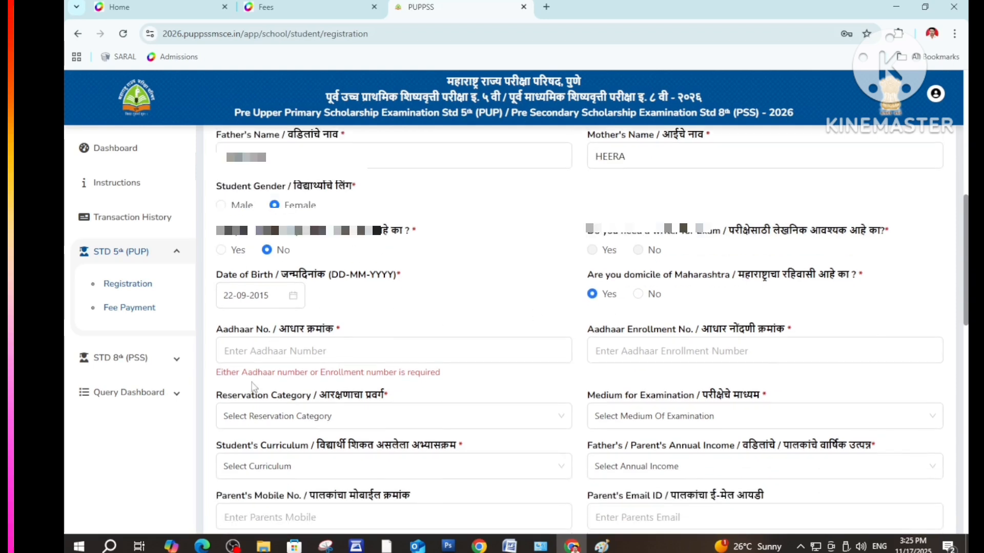
left_click(272, 356)
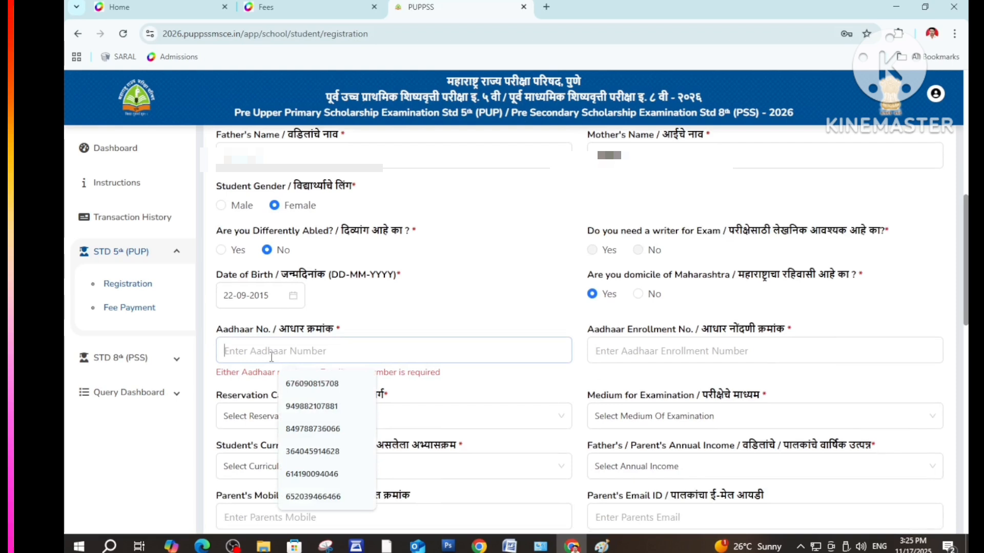
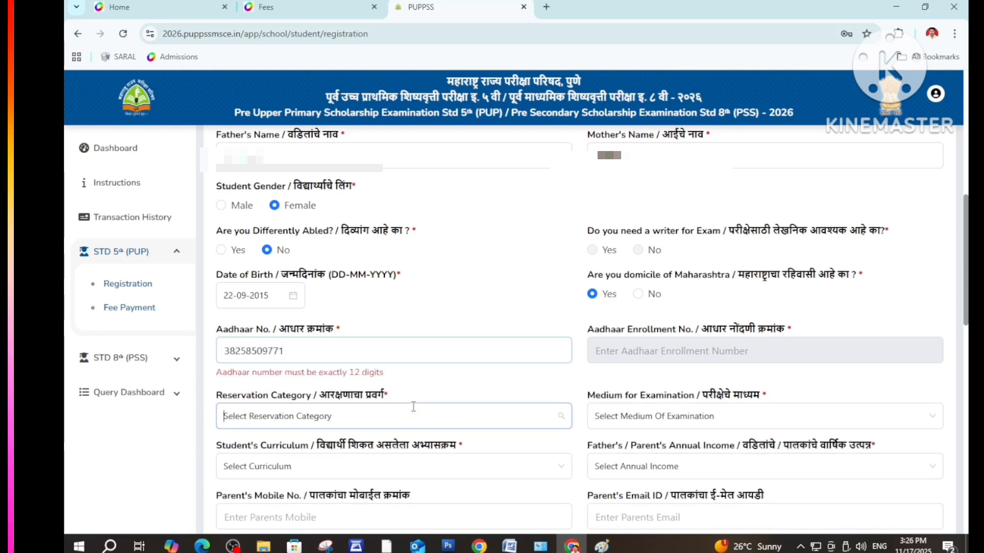
Set the Reservation Category to GEN
left_click(292, 406)
left_click(247, 269)
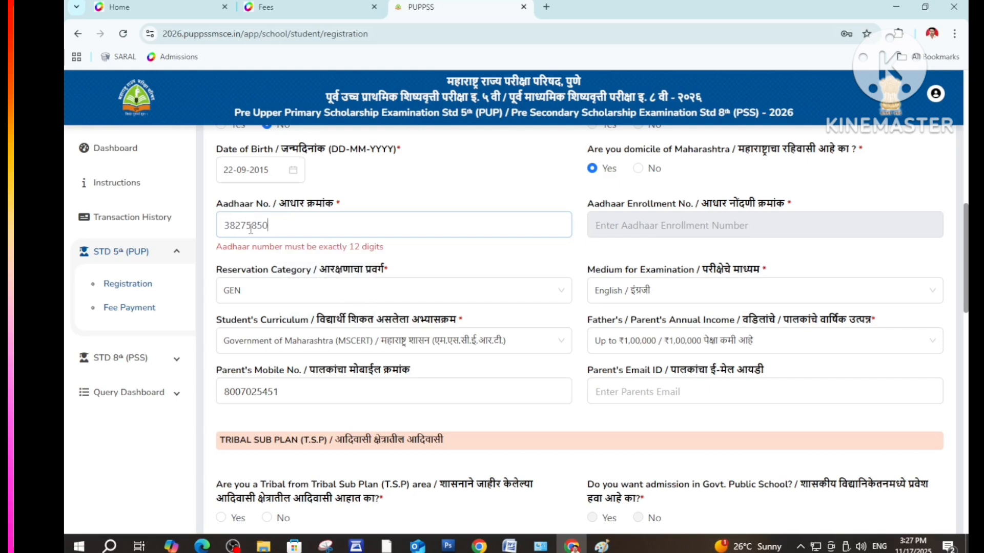
type("1")
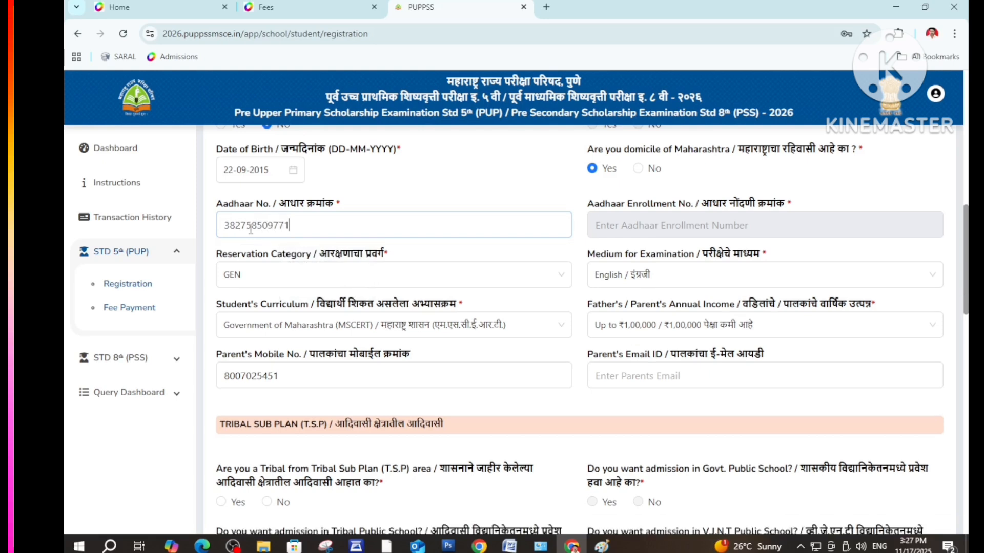
left_click(461, 285)
left_click(460, 285)
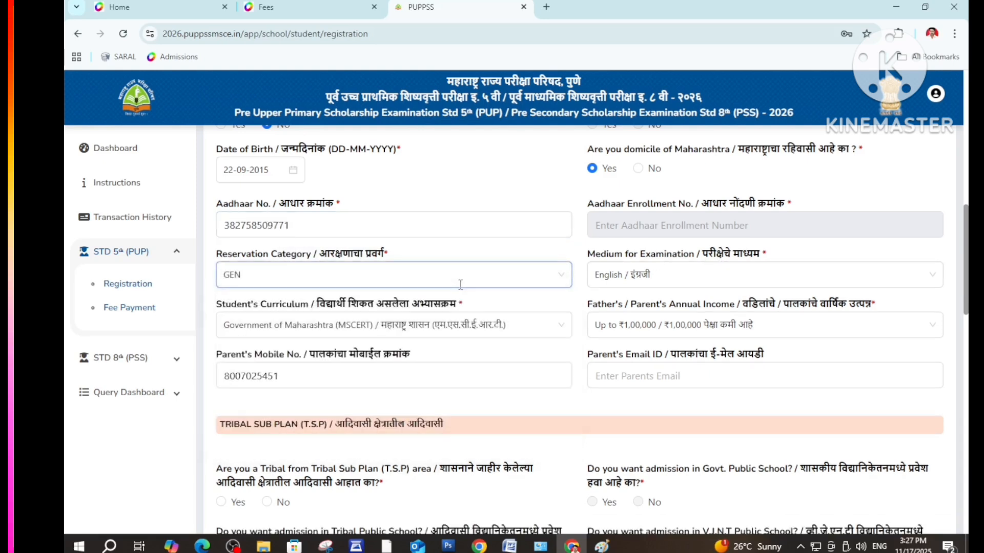
left_click(278, 276)
left_click(236, 319)
Answer No to the Tribal Sub Plan area question, keeping the total fee at 200.00
scroll(353, 421, "down", 1)
scroll(461, 430, "down", 2)
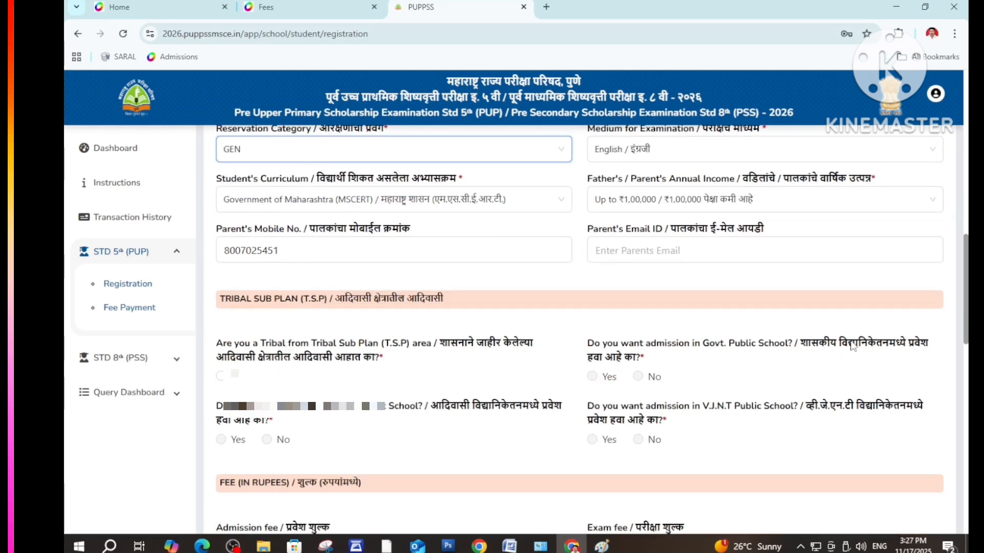
scroll(590, 384, "down", 2)
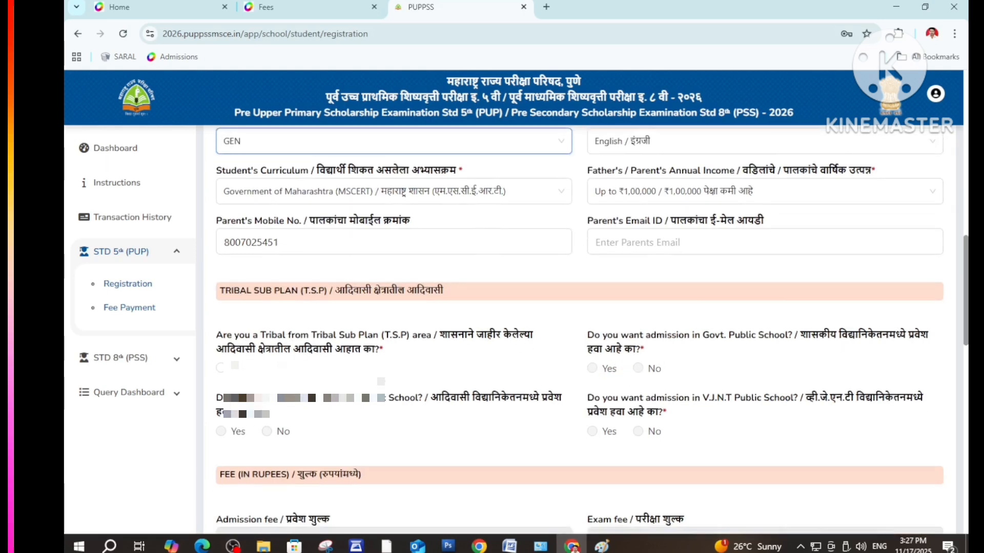
scroll(330, 349, "up", 1)
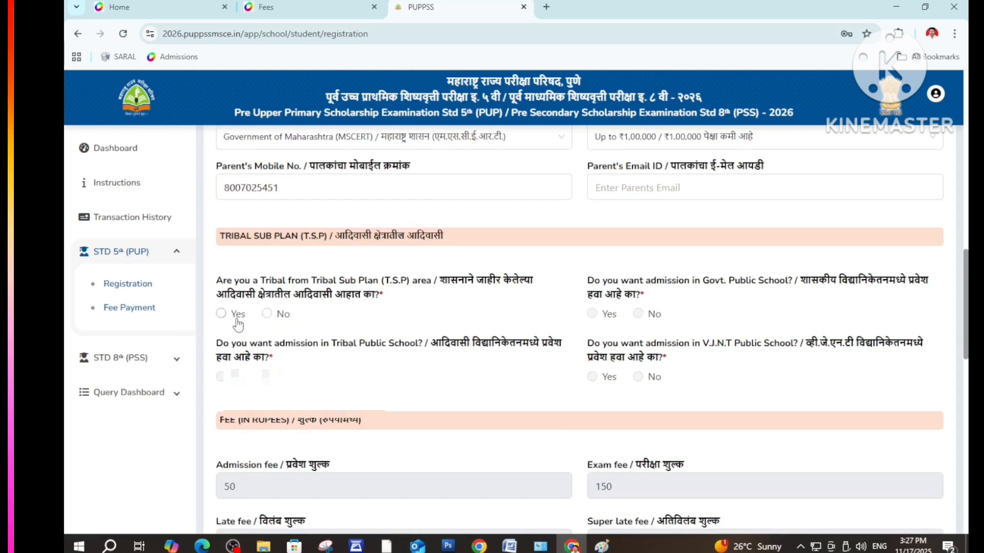
left_click(222, 314)
left_click(263, 315)
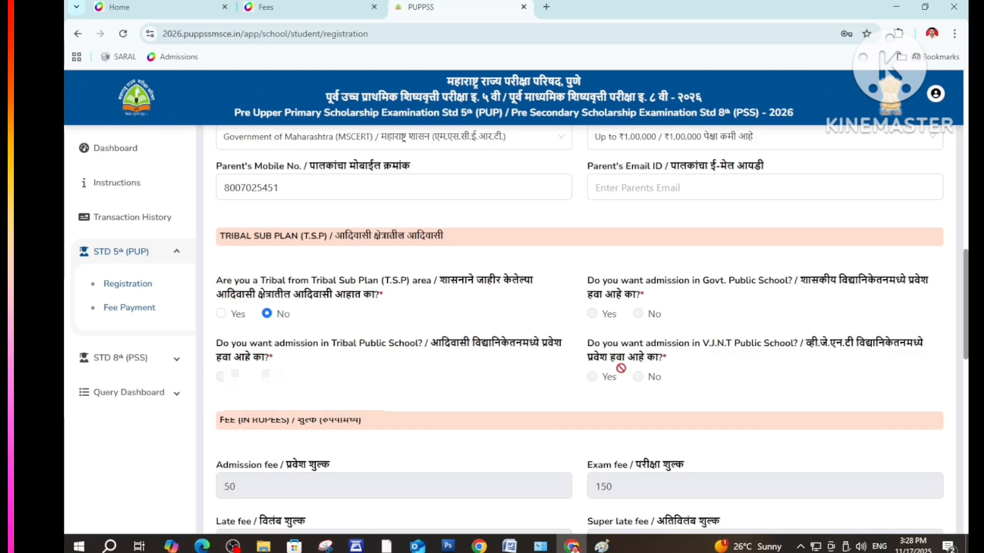
scroll(581, 348, "down", 1)
scroll(581, 349, "down", 5)
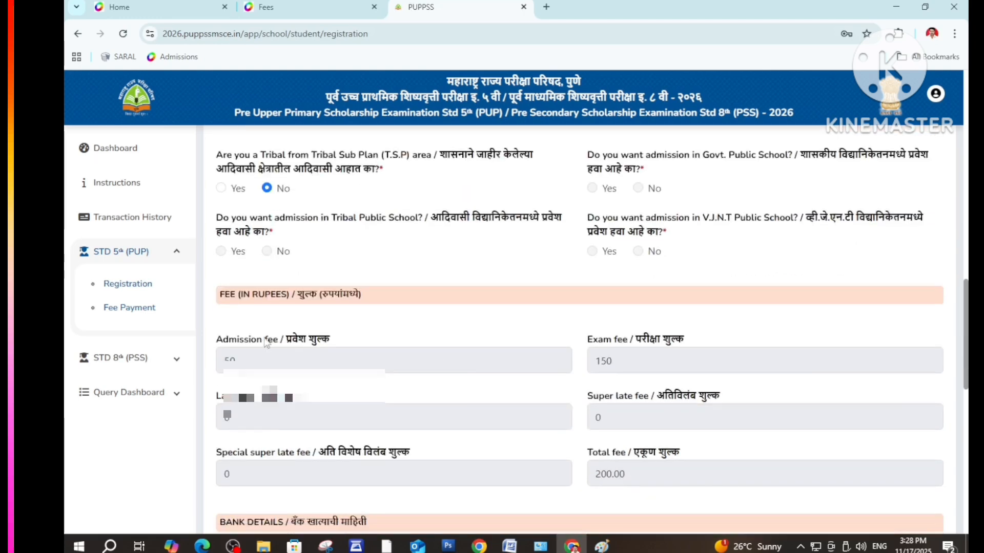
Set the account relation to Joint with parent / guardian and enter the account holder's name and account number
scroll(563, 349, "down", 3)
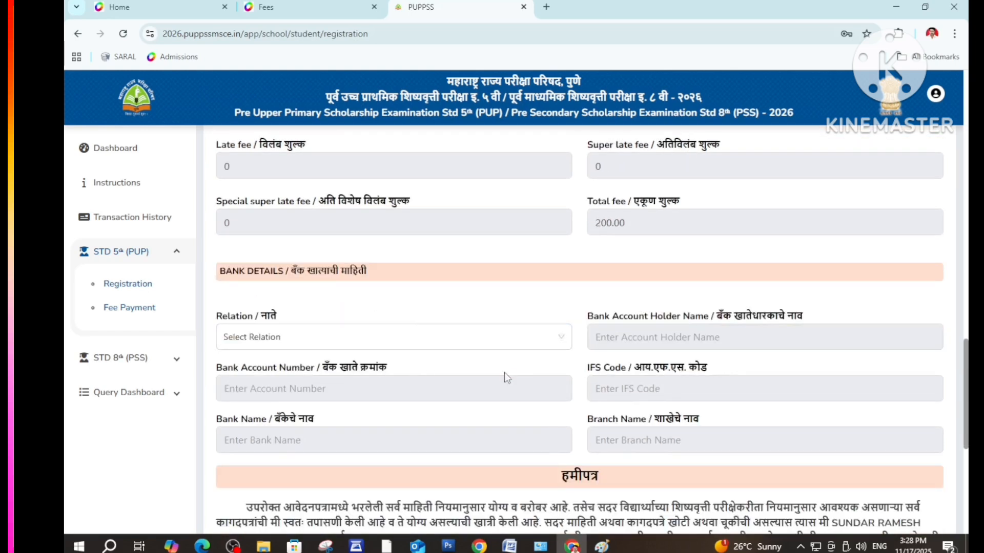
left_click(321, 332)
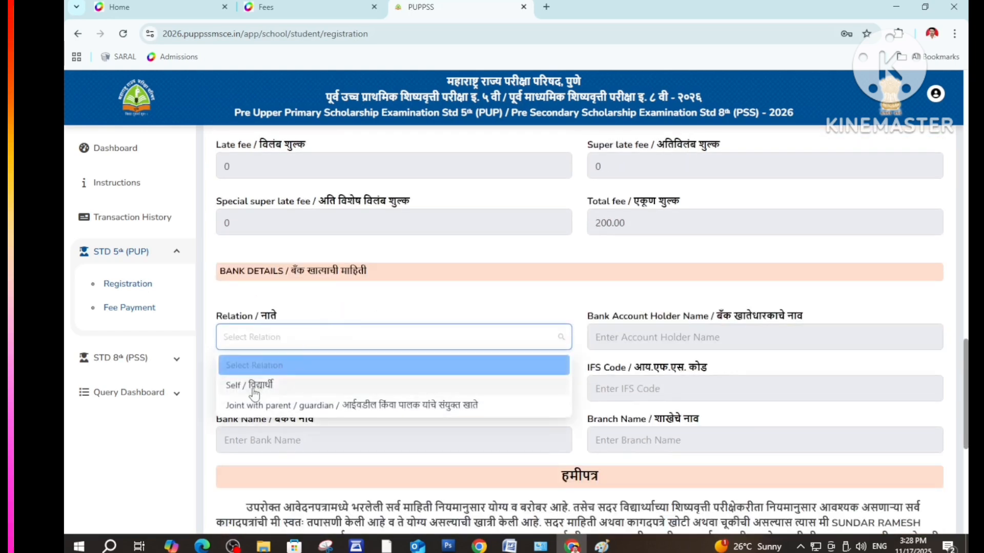
left_click(242, 405)
type("S")
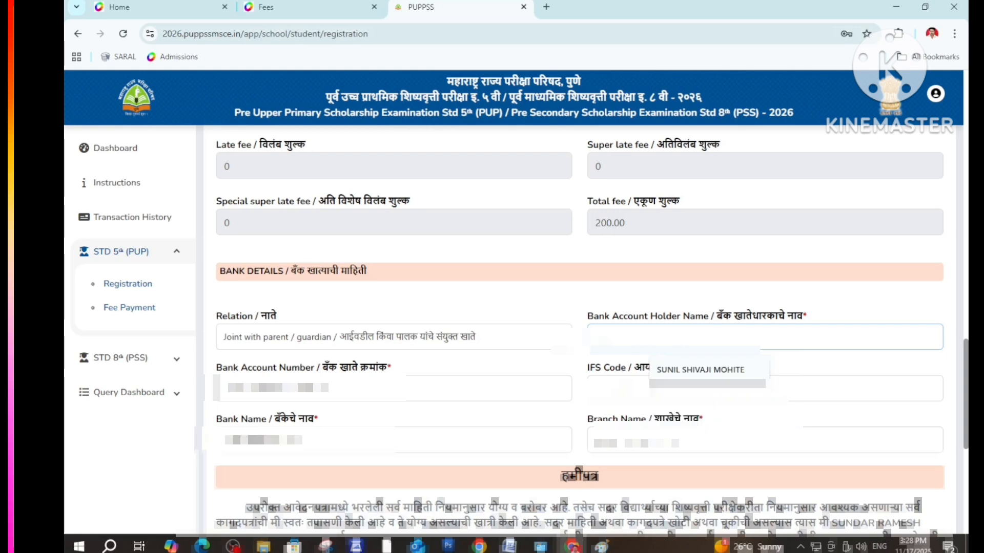
type("A")
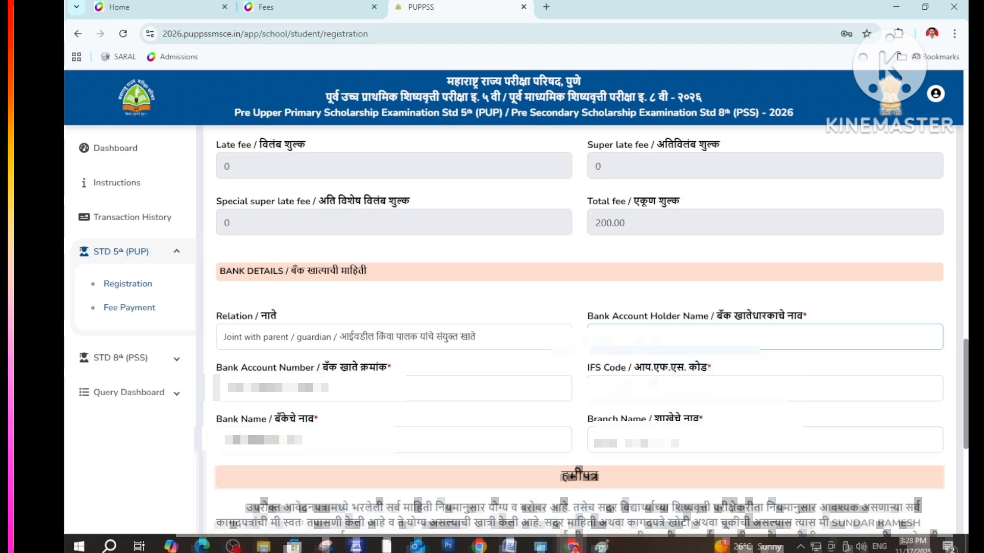
type("MOH")
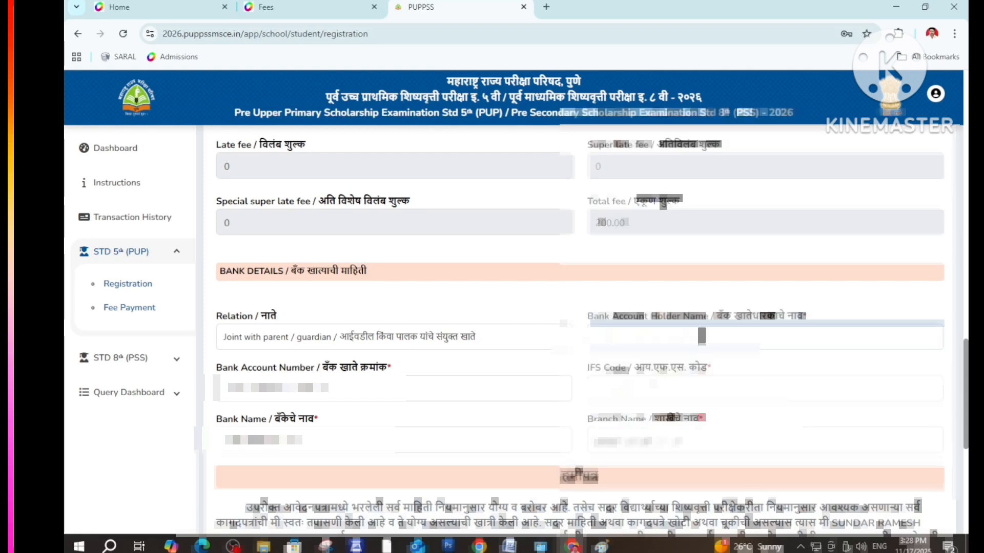
left_click(349, 395)
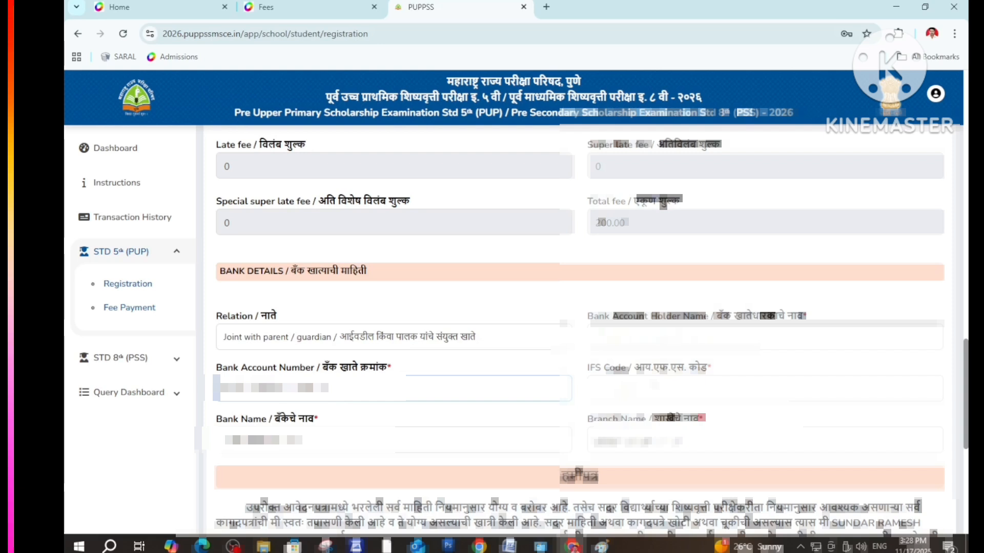
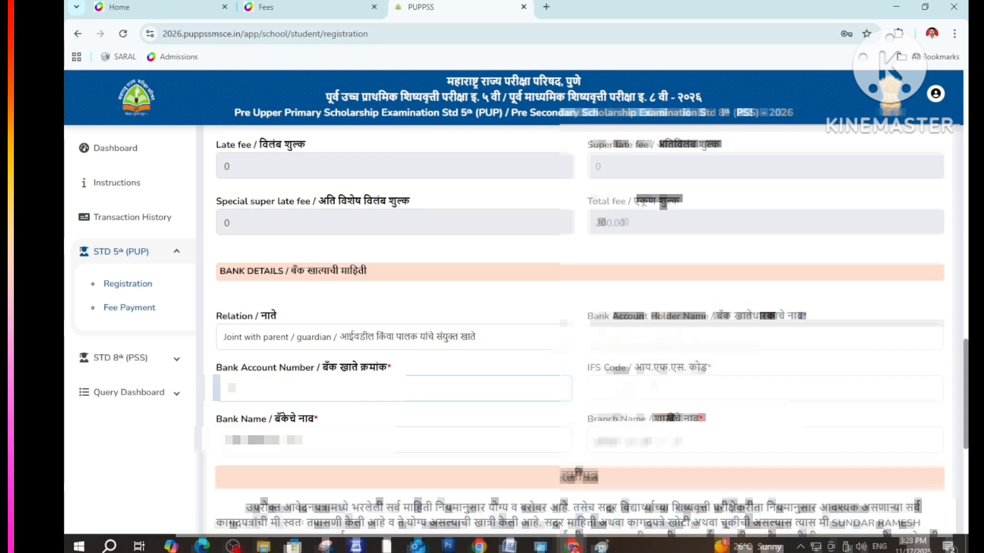
key("Tab")
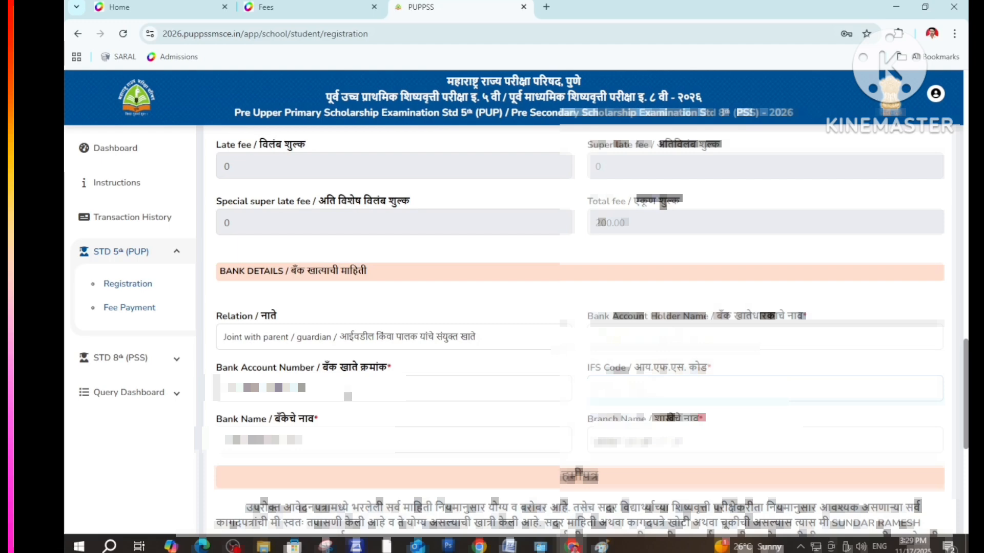
Enter bank name 'PRIYADARSHANI BANKI SAHAKARI' and choose RAMNAGAR as the branch
scroll(294, 418, "down", 1)
left_click(272, 382)
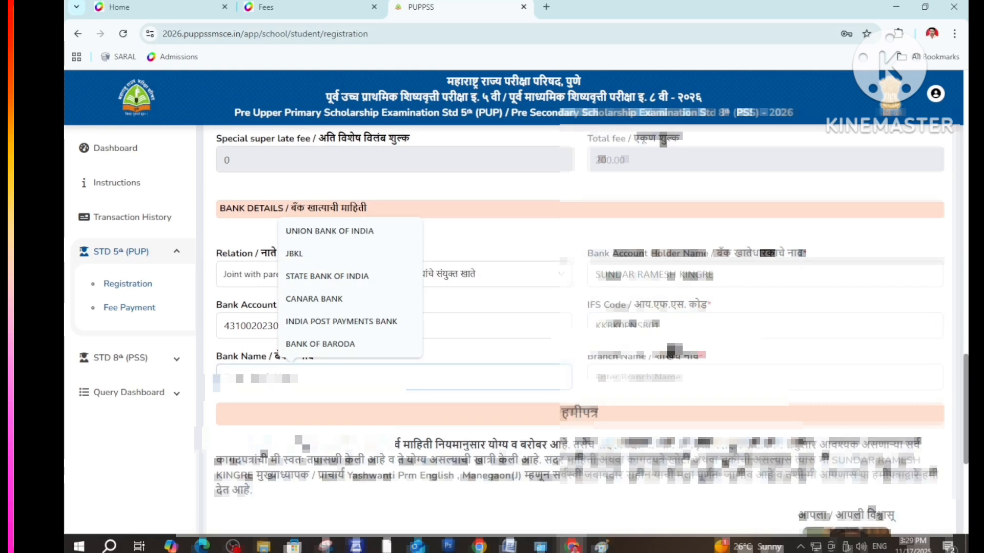
type("PRIY")
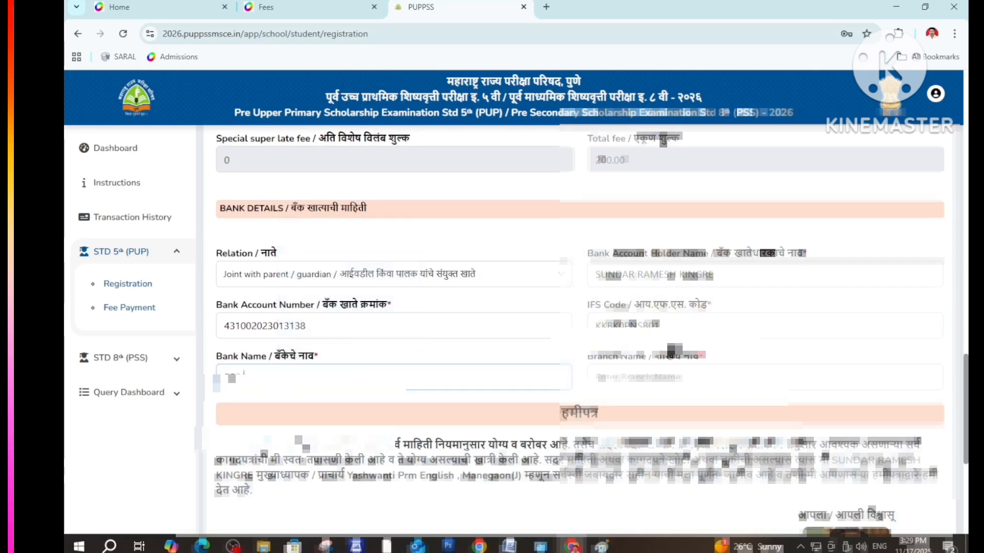
type("ADARSHANI BANK")
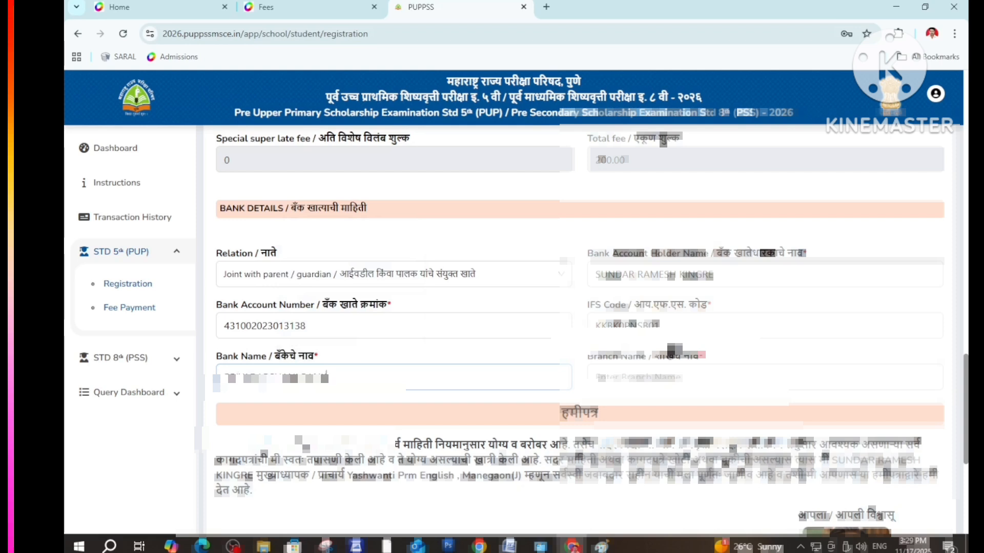
type("I SAHAKARI")
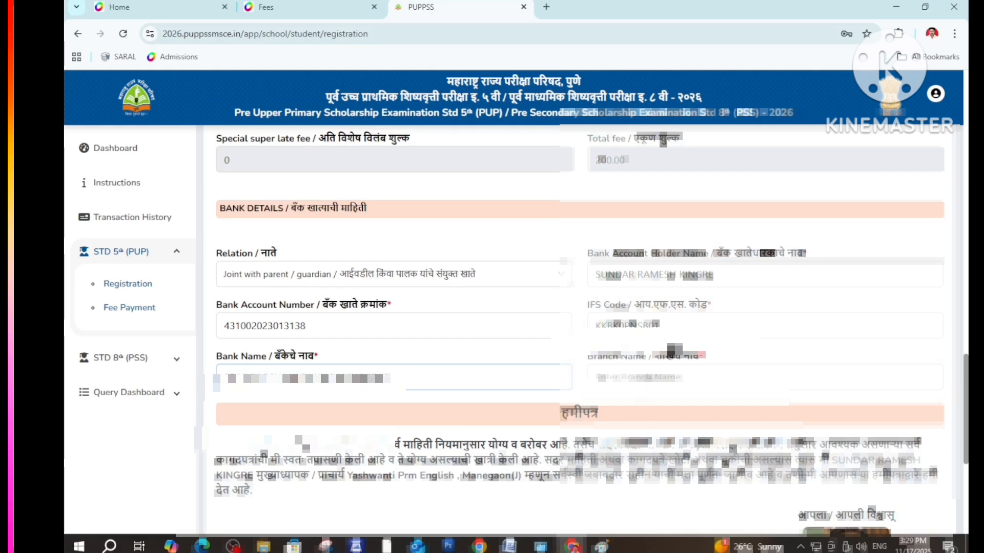
left_click(643, 378)
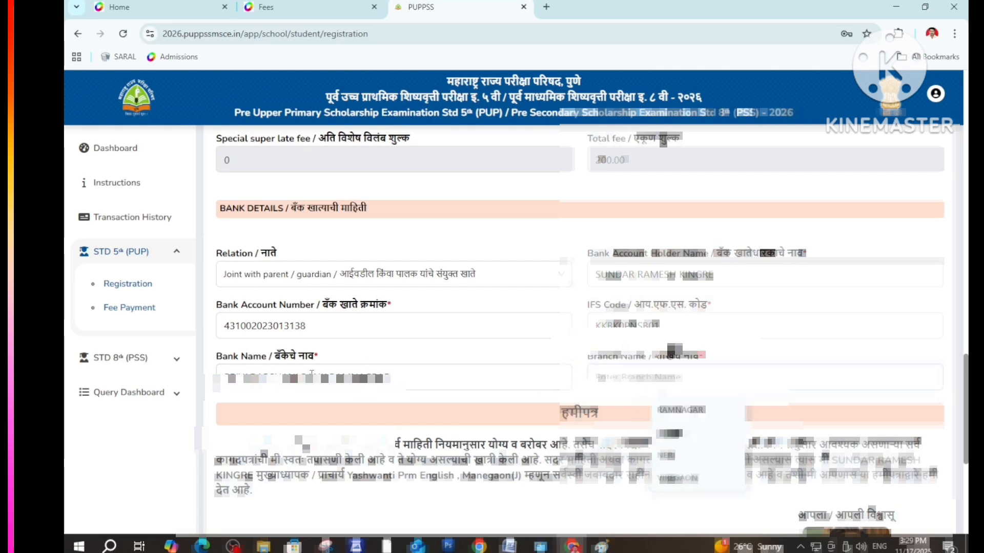
left_click(662, 413)
Save with SAVE & PREVIEW and review the preview down to the declaration and EDIT button
scroll(532, 430, "down", 5)
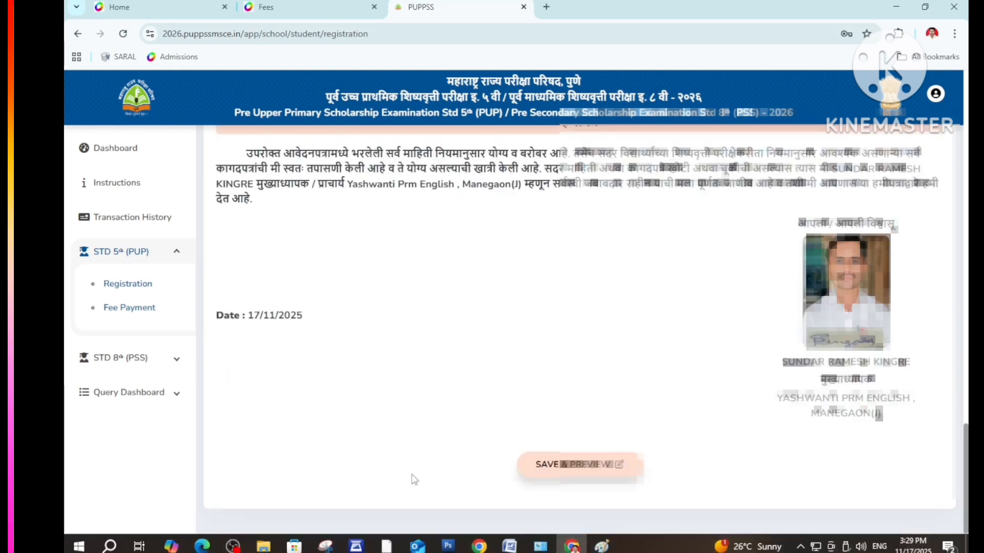
left_click(563, 467)
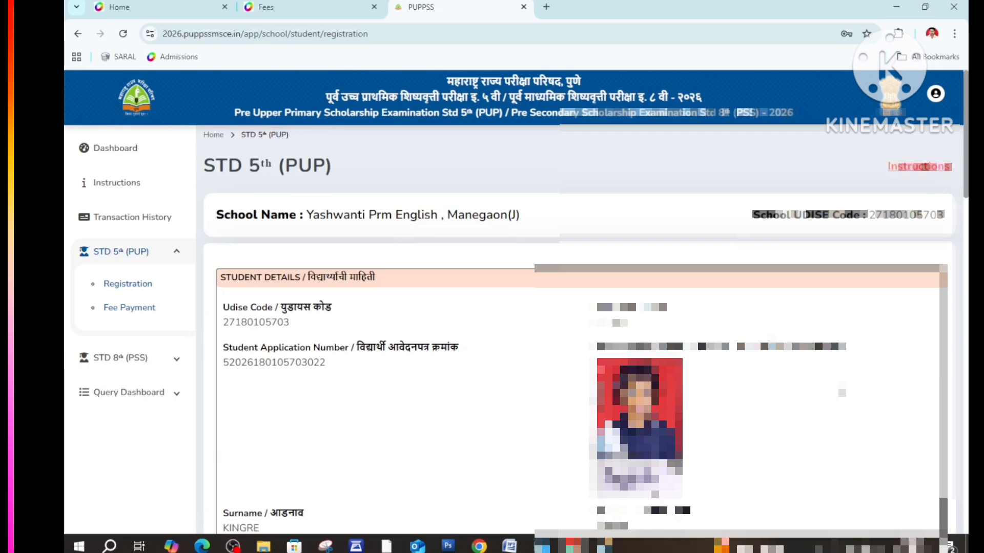
scroll(318, 487, "down", 3)
scroll(322, 495, "down", 5)
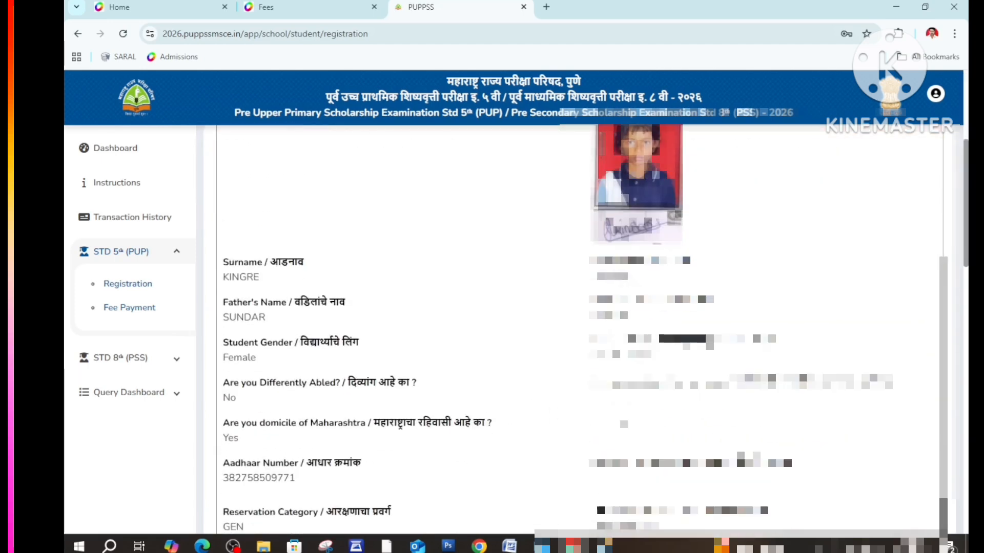
scroll(419, 446, "down", 5)
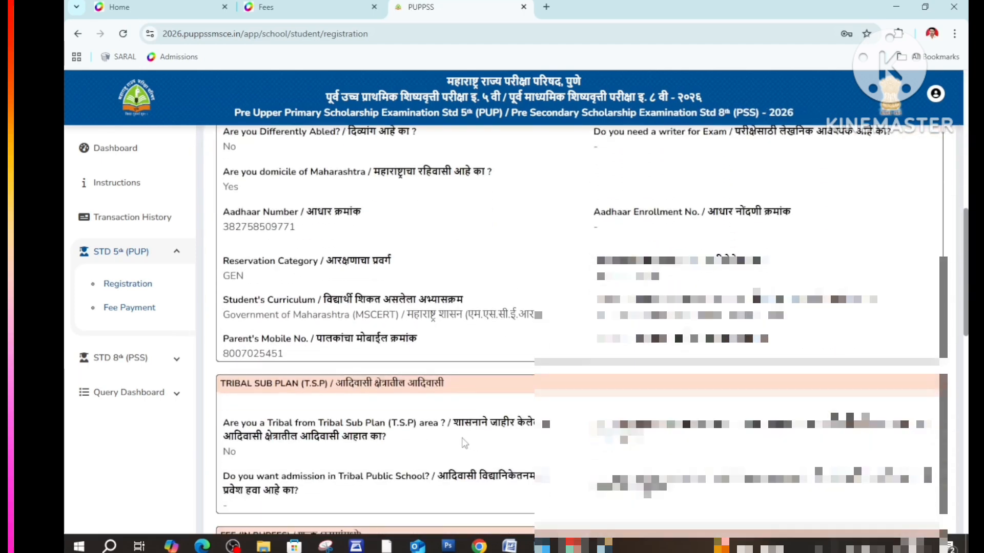
scroll(512, 468, "down", 3)
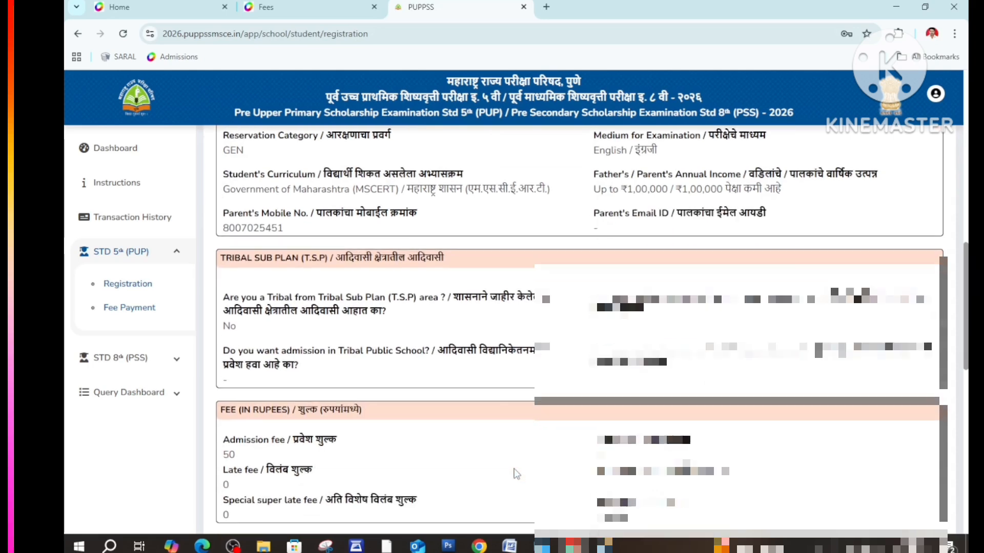
scroll(519, 472, "down", 8)
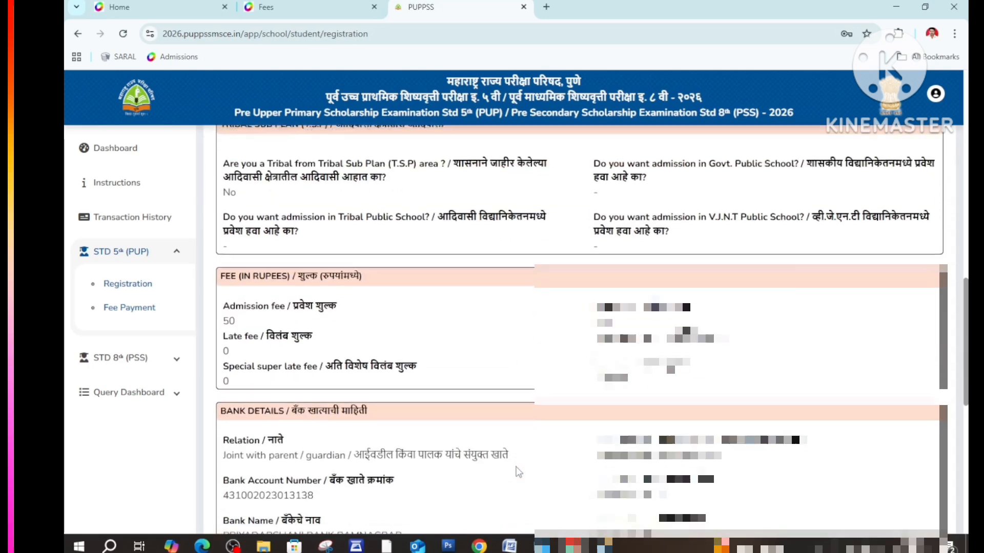
scroll(519, 472, "down", 7)
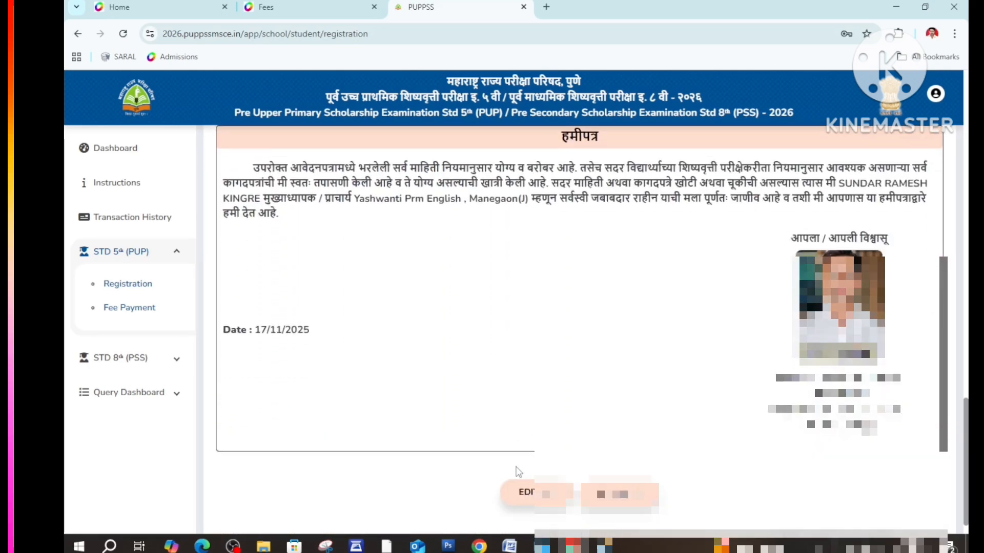